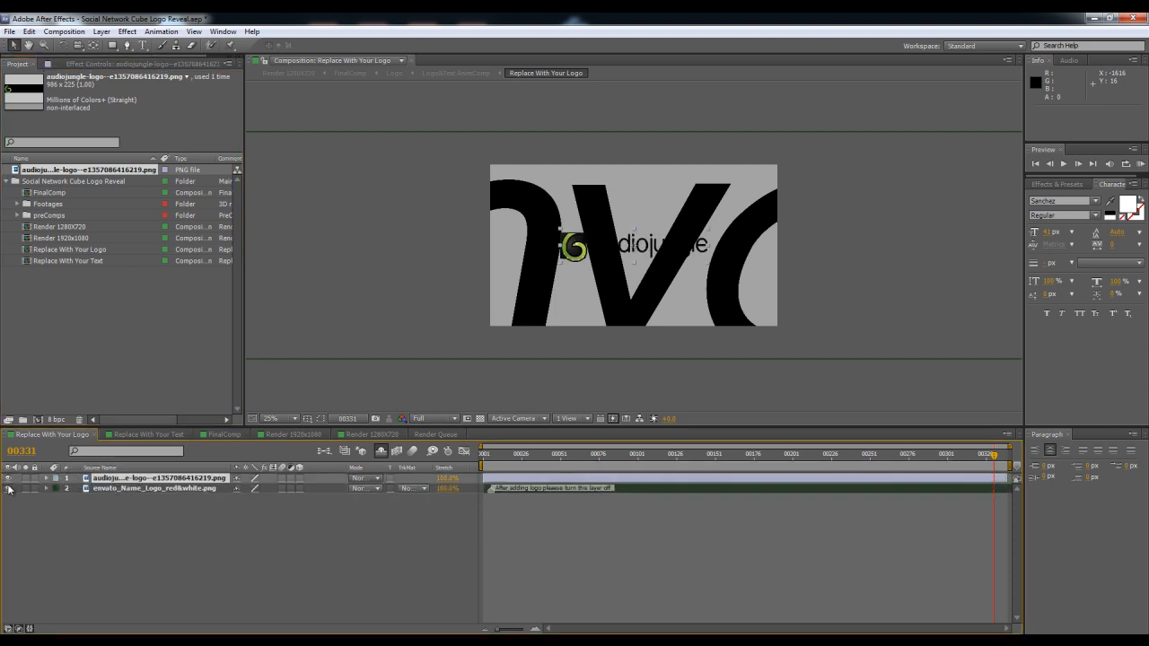
# Hide the envato placeholder logo layer in the Replace With Your Logo composition
pyautogui.click(8, 489)
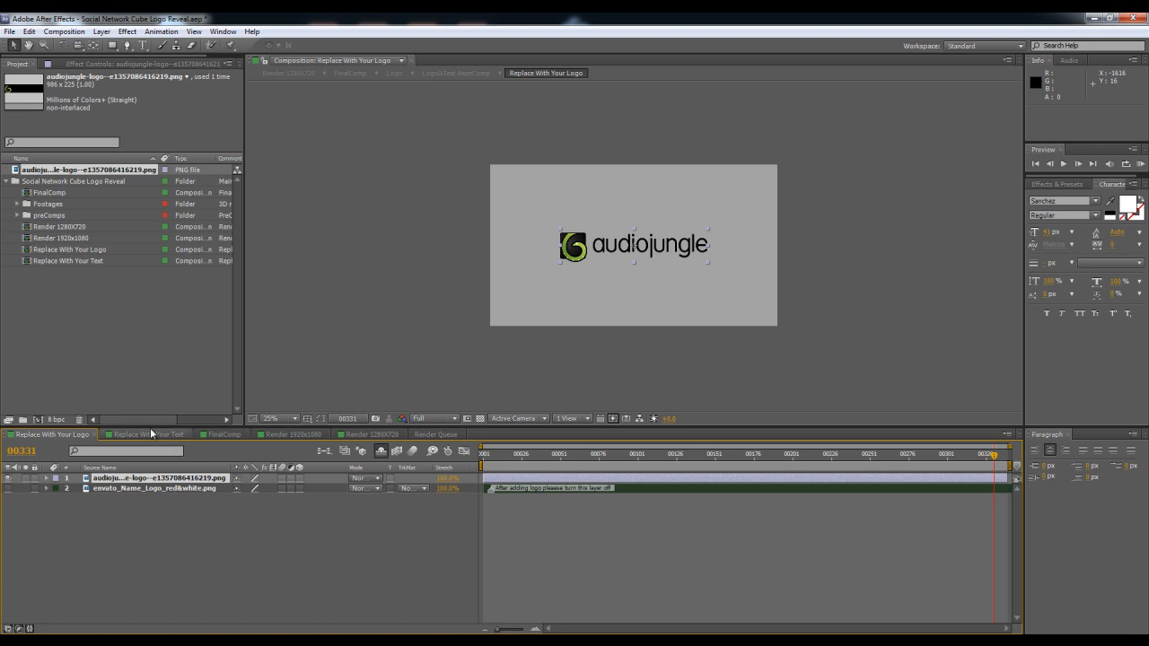
pyautogui.click(98, 260)
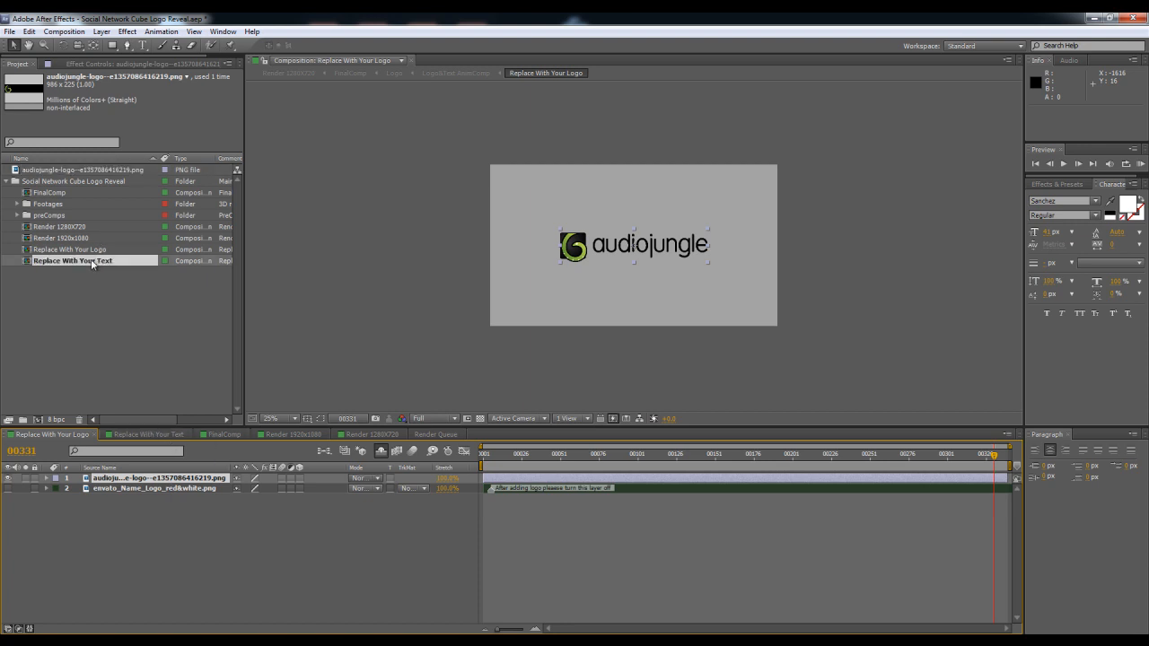
pyautogui.doubleClick(27, 260)
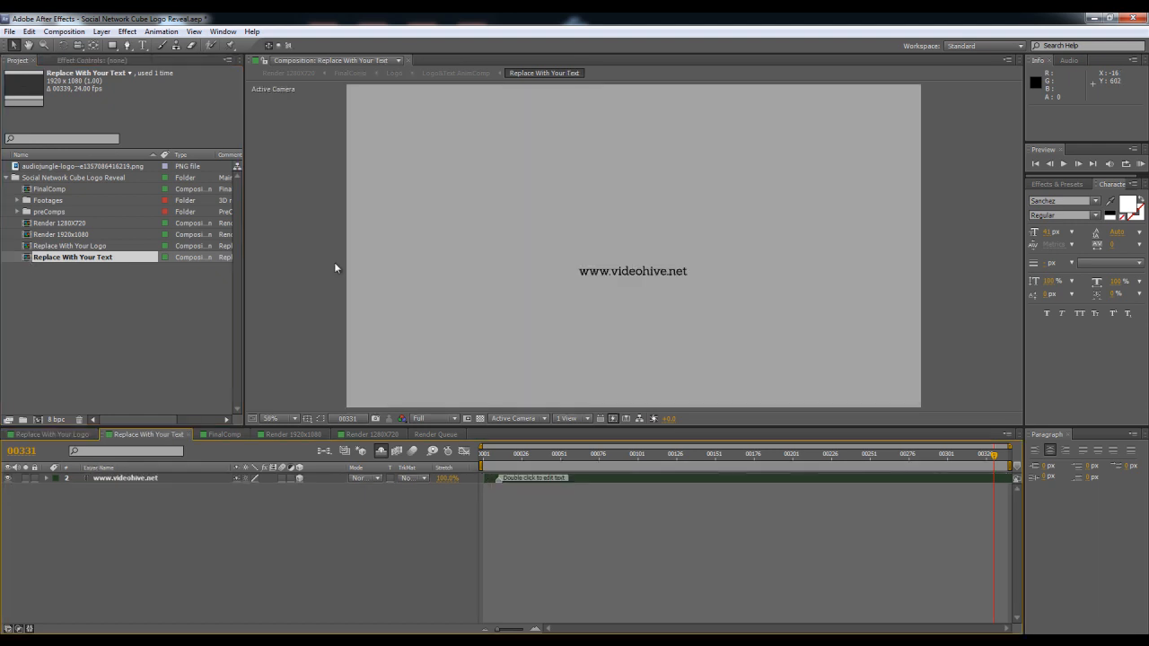
pyautogui.click(118, 479)
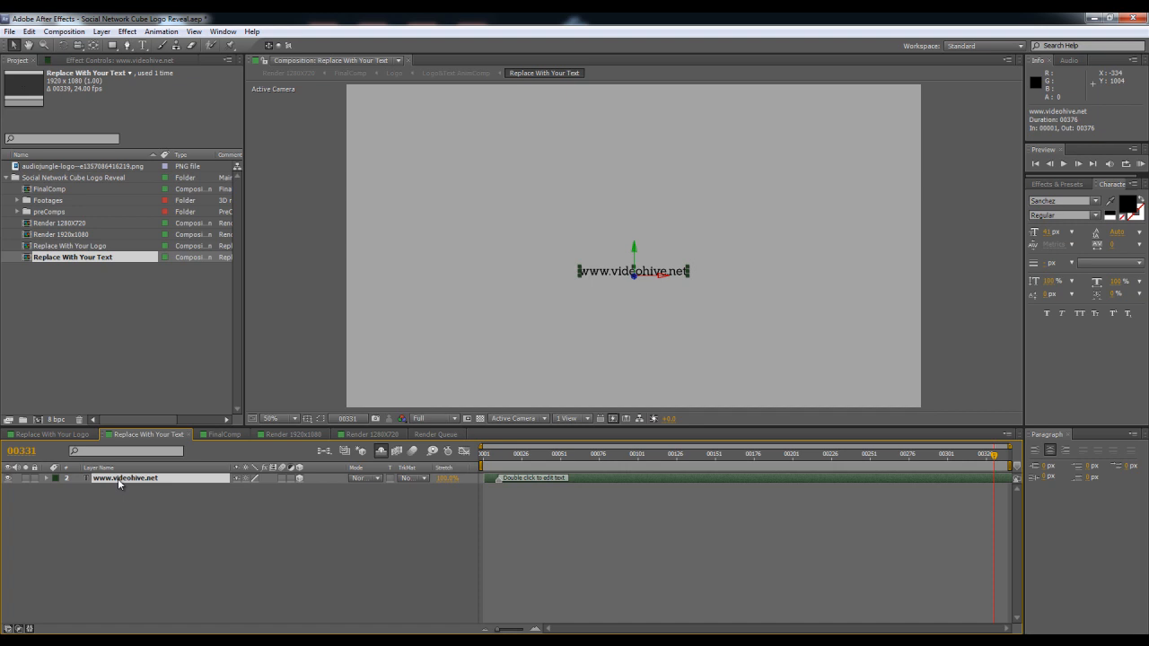
pyautogui.doubleClick(117, 478)
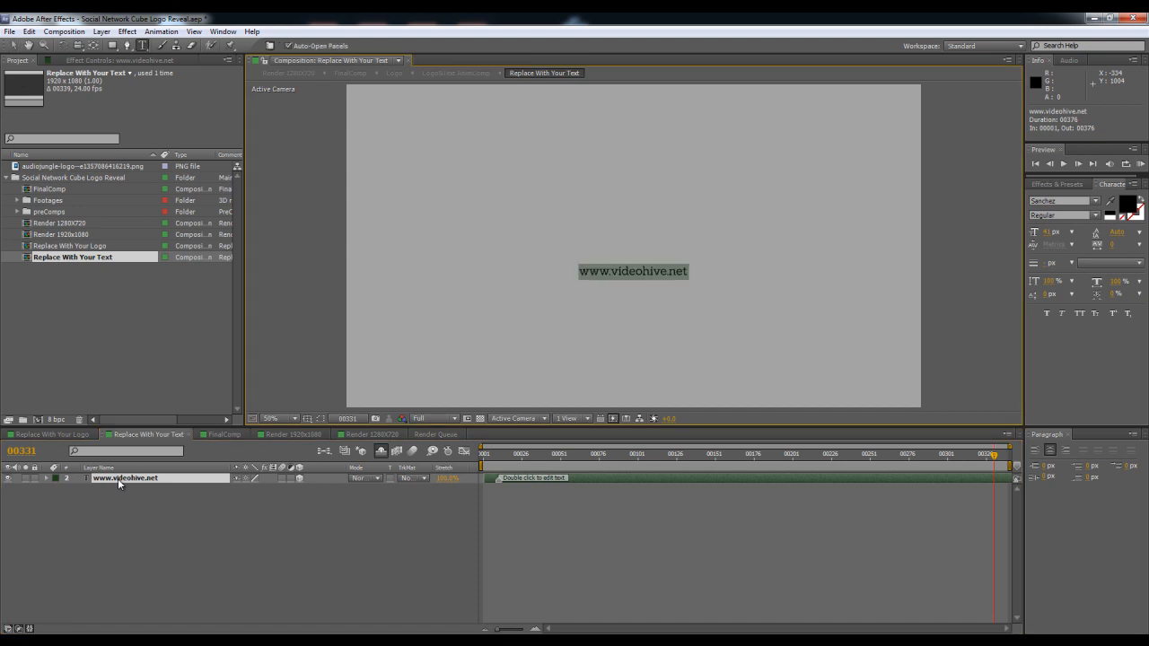
pyautogui.write('www.')
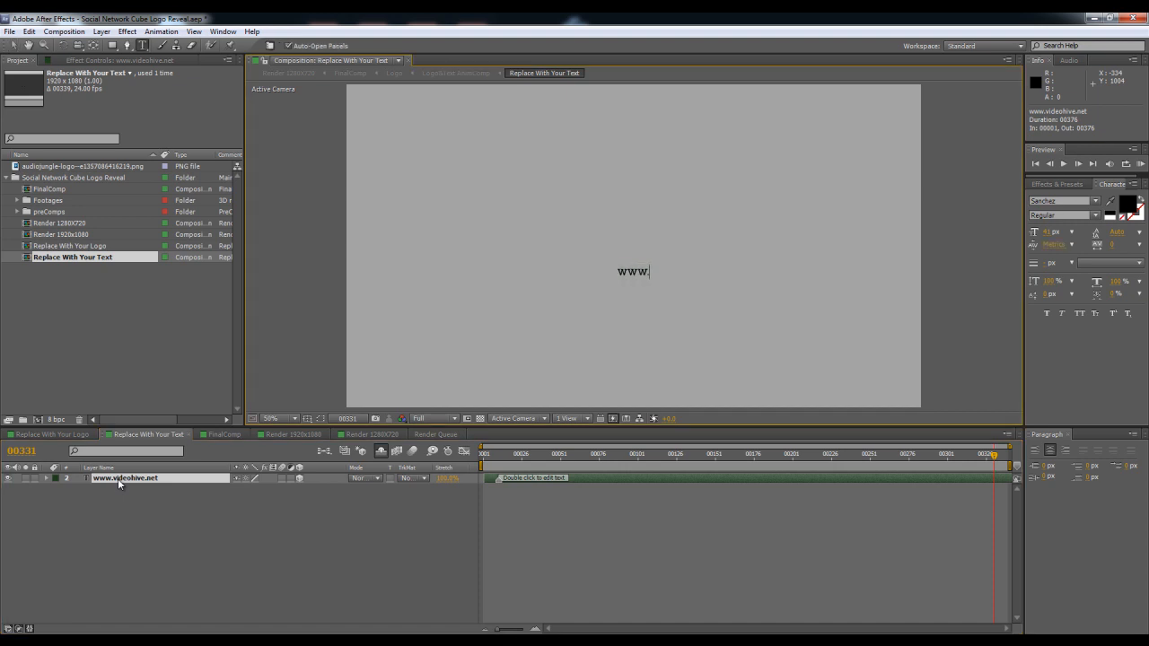
pyautogui.write('audiojungle.net')
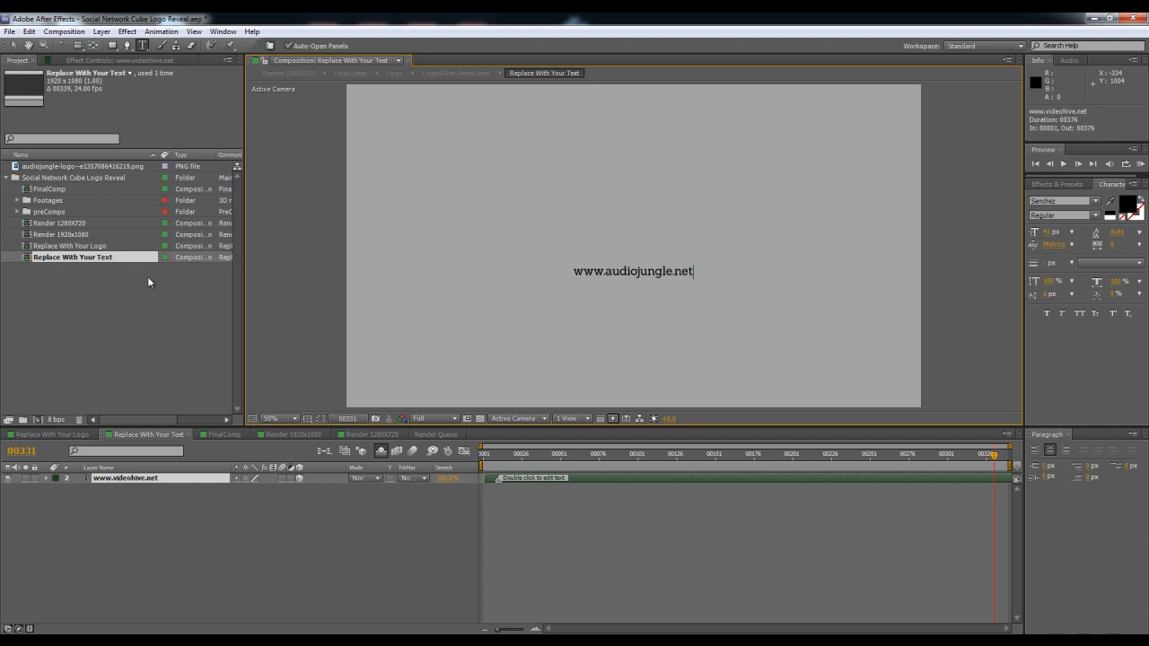
# Open FinalComp, switch to the Selection tool and show the effect controls of the USER CONTROL LOGO & TEXT layer
pyautogui.click(64, 189)
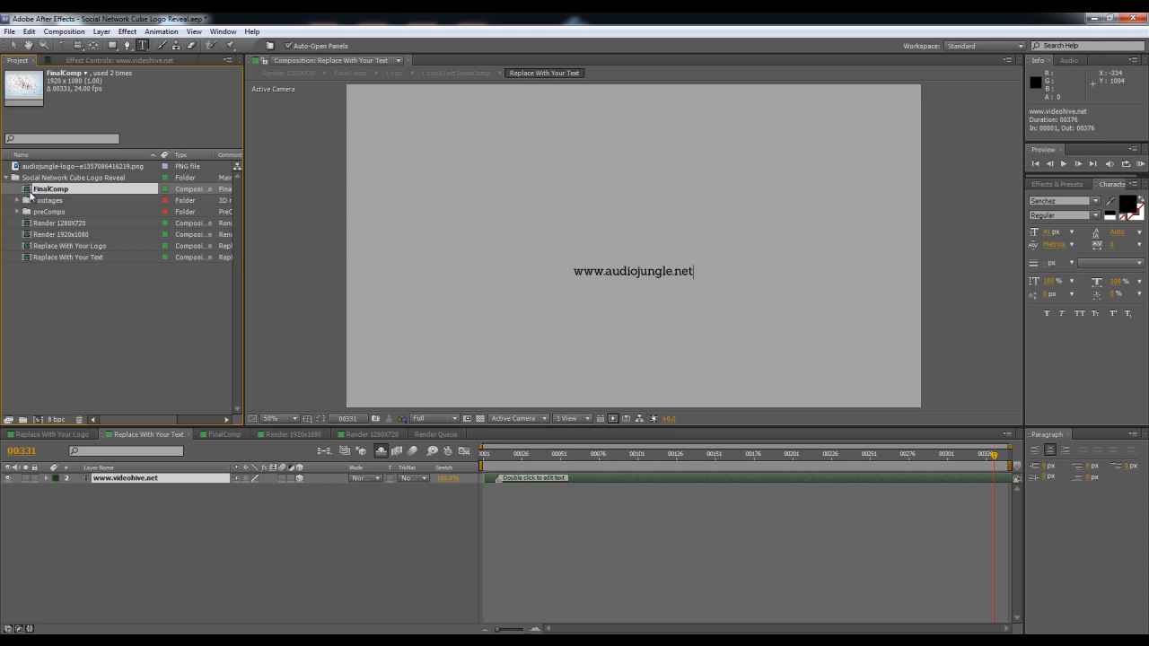
pyautogui.doubleClick(27, 191)
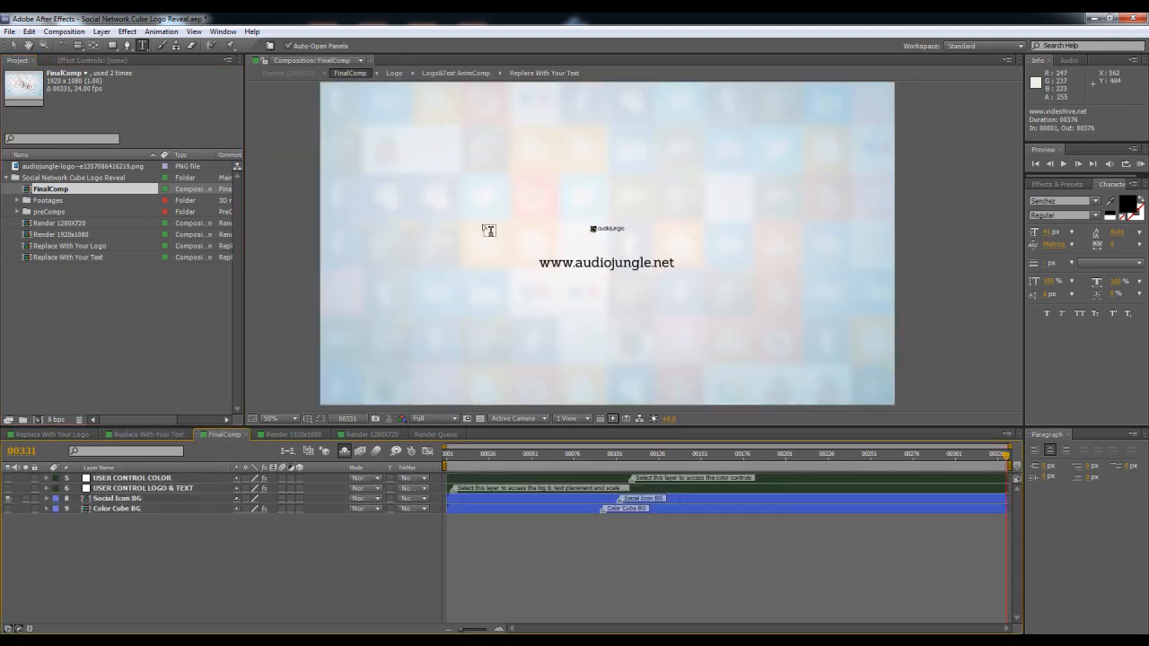
pyautogui.click(12, 45)
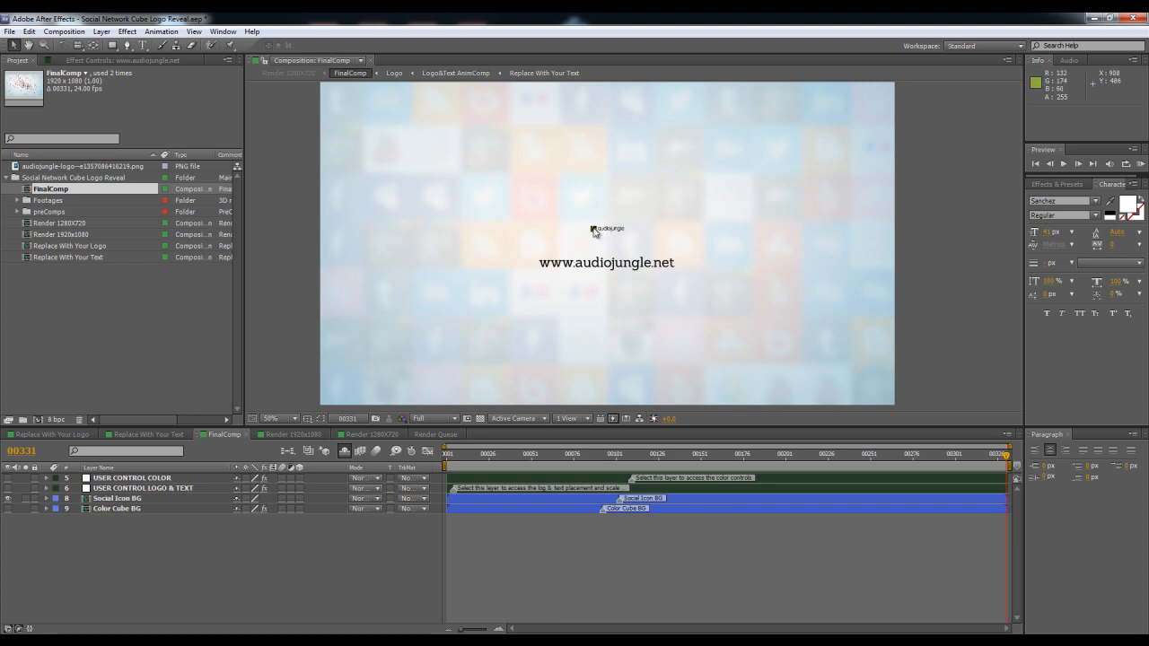
pyautogui.click(118, 489)
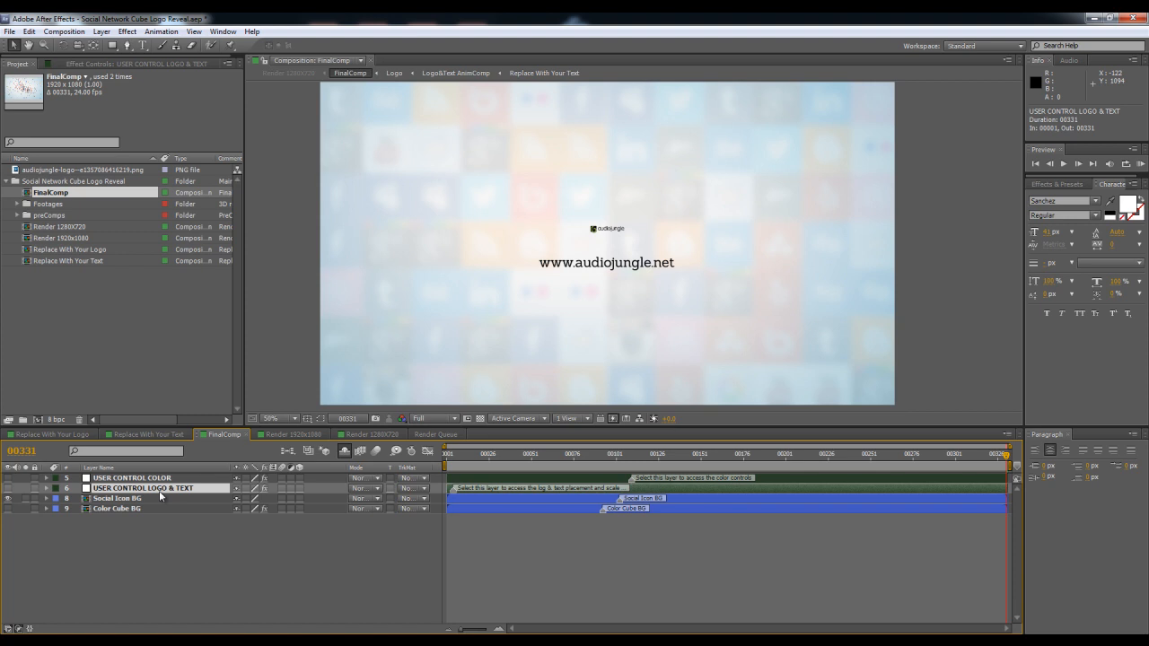
pyautogui.click(222, 31)
pyautogui.click(296, 306)
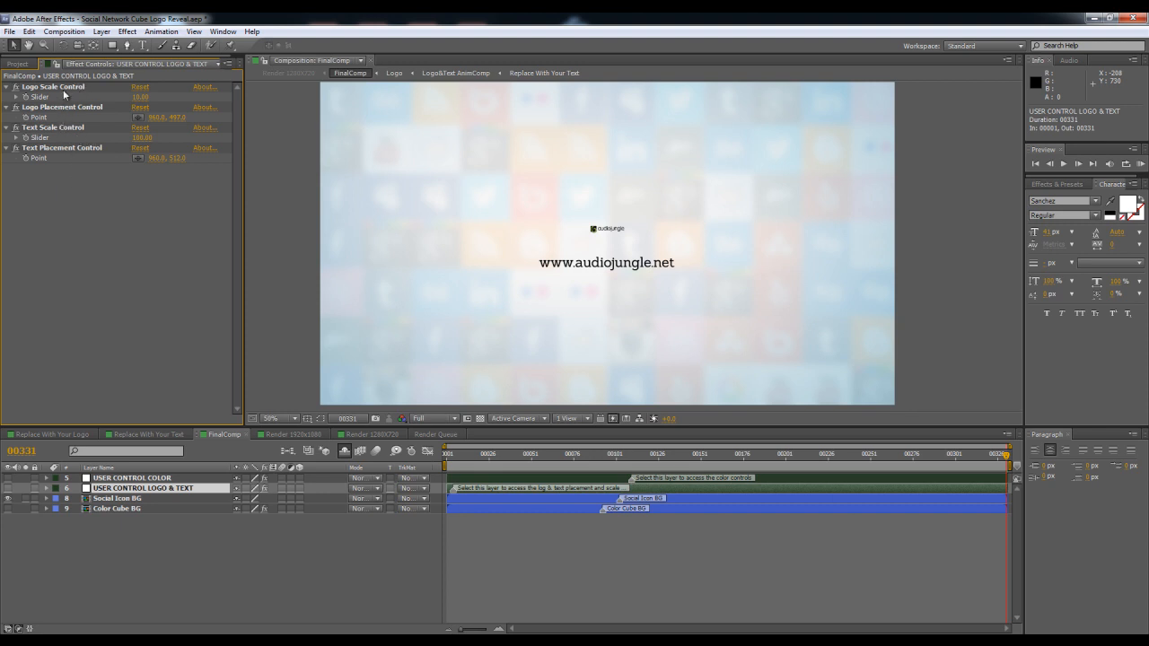
# Set the Logo Scale Control to 100 and raise the logo to a vertical placement of about 458
pyautogui.click(40, 87)
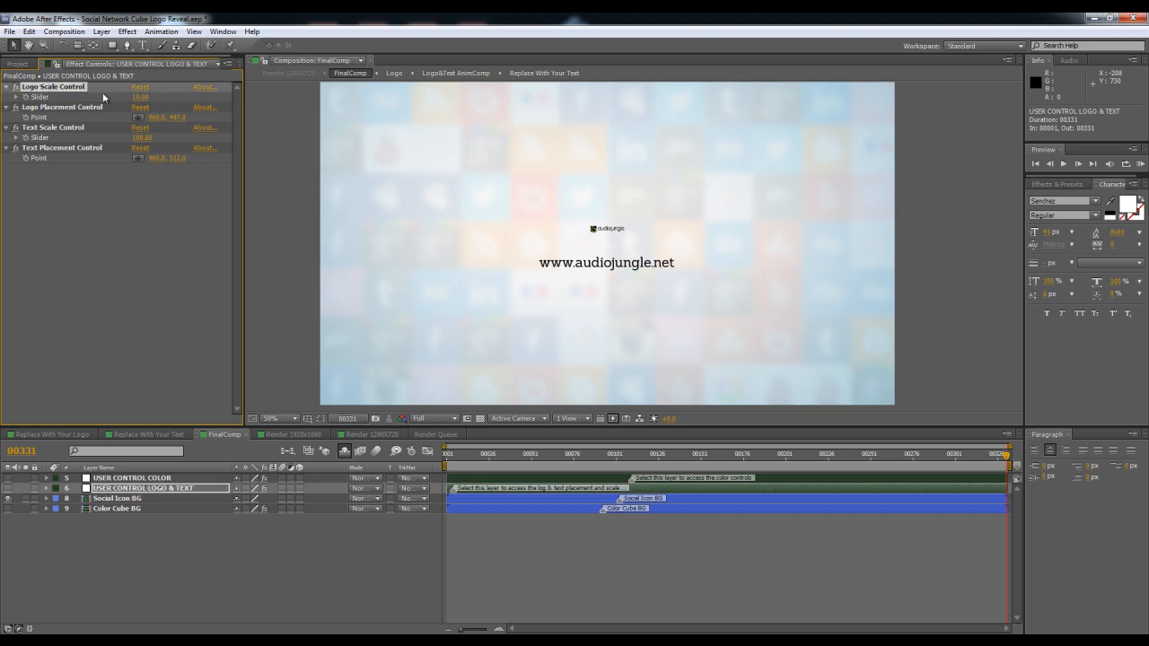
pyautogui.click(141, 97)
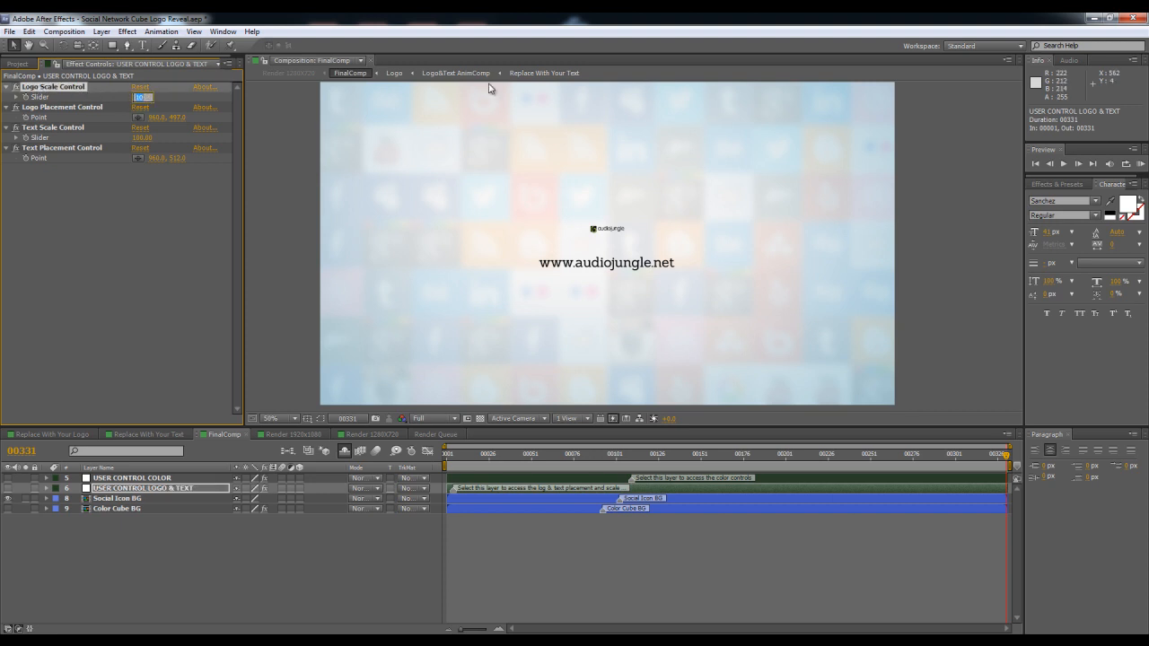
pyautogui.write('100')
pyautogui.press('Return')
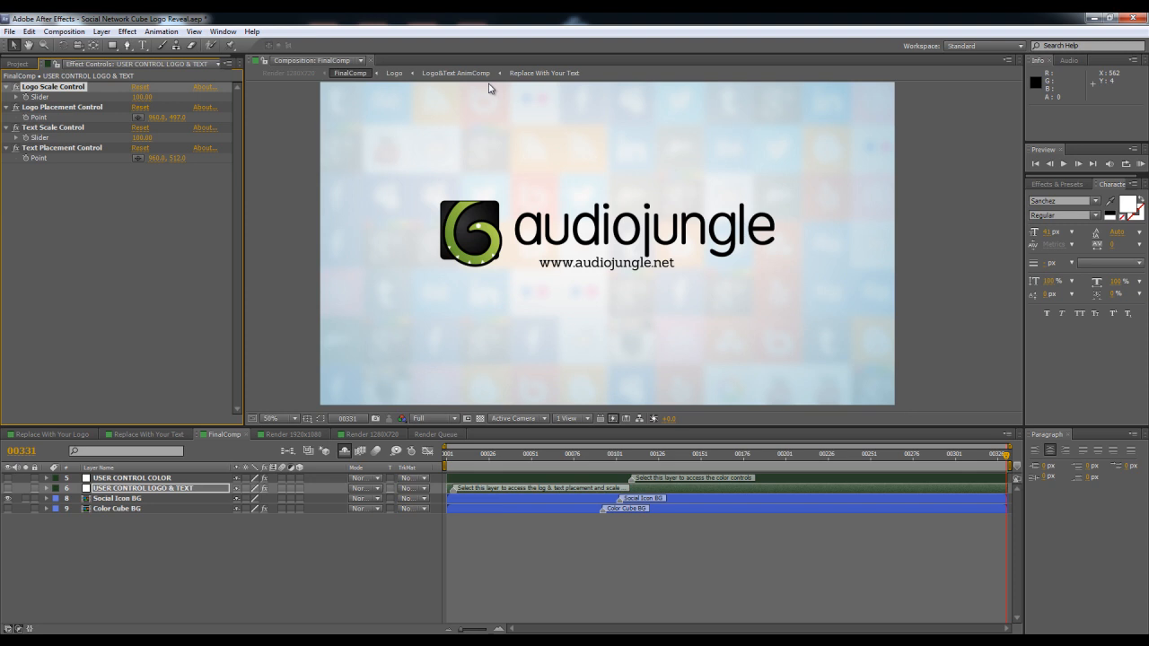
pyautogui.click(63, 108)
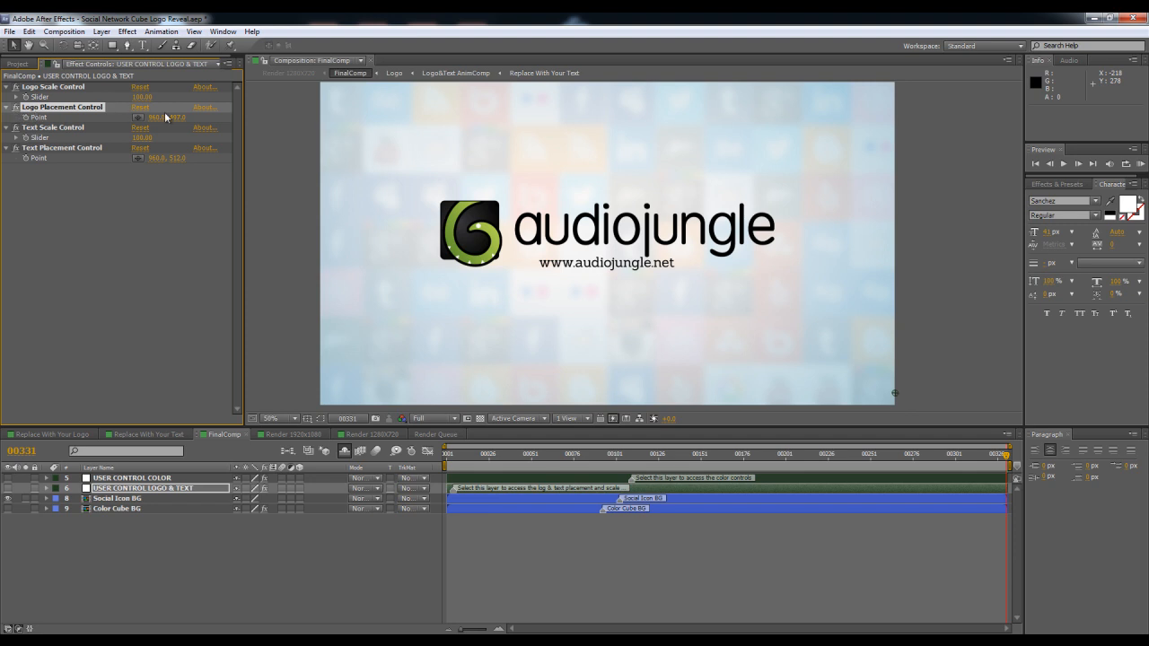
pyautogui.moveTo(178, 118); pyautogui.dragTo(190, 117)
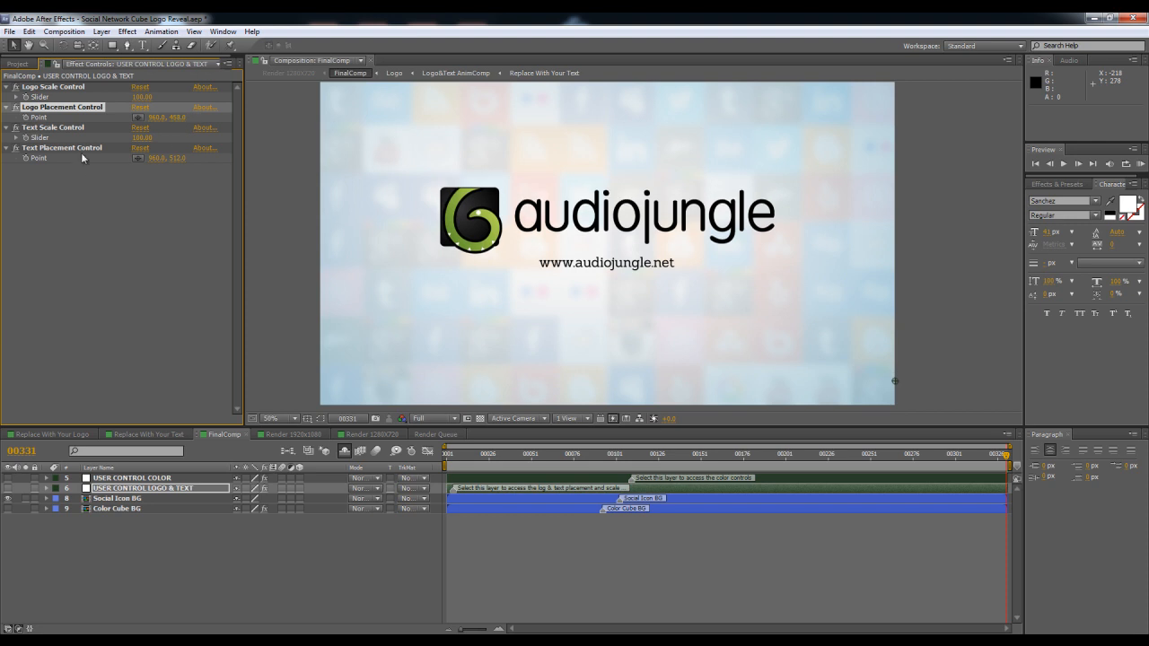
# Set the Text Scale Control to 125 and move the web address text slightly upward with the Text Placement Control
pyautogui.click(72, 127)
pyautogui.click(142, 138)
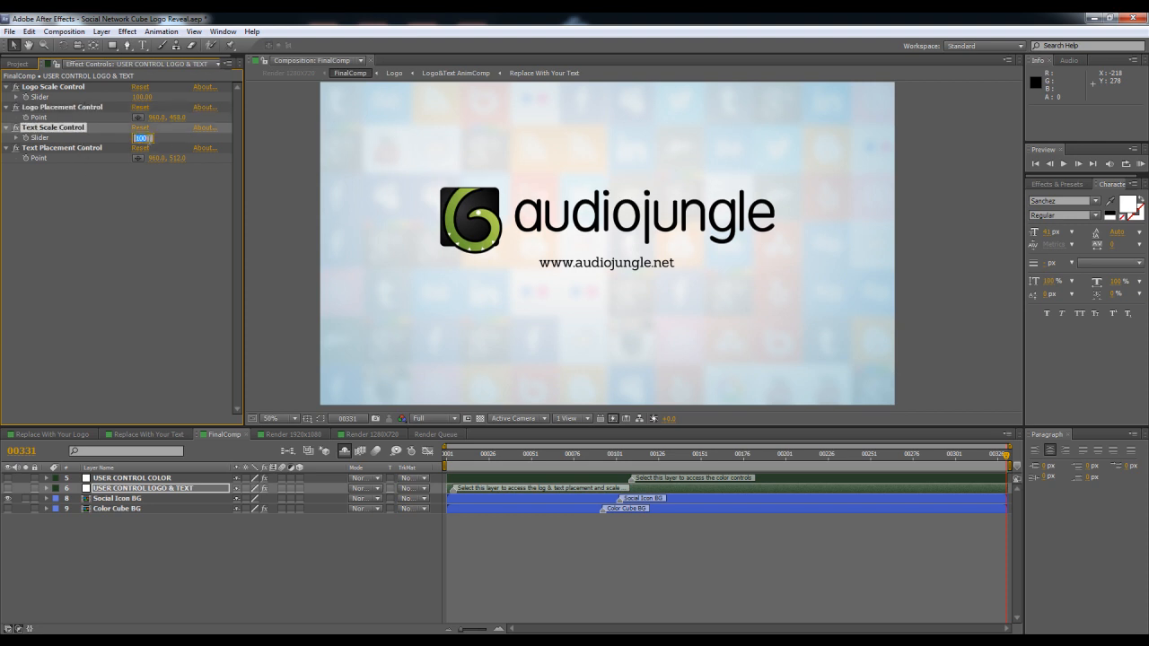
pyautogui.write('125')
pyautogui.press('Return')
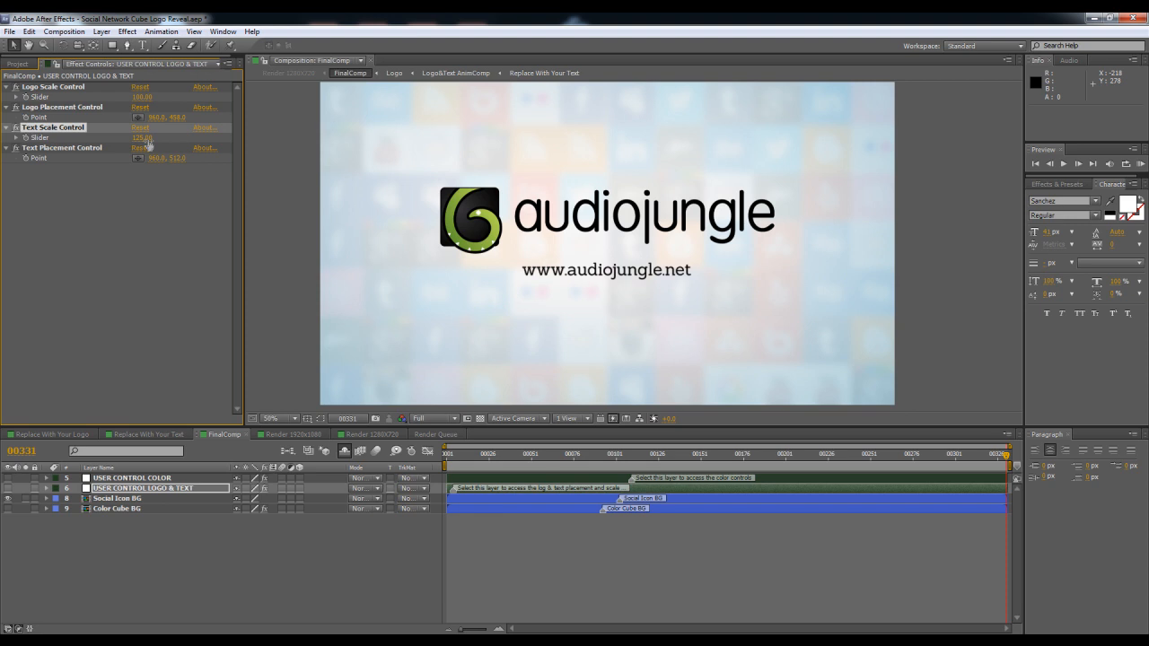
pyautogui.moveTo(178, 162); pyautogui.dragTo(178, 164)
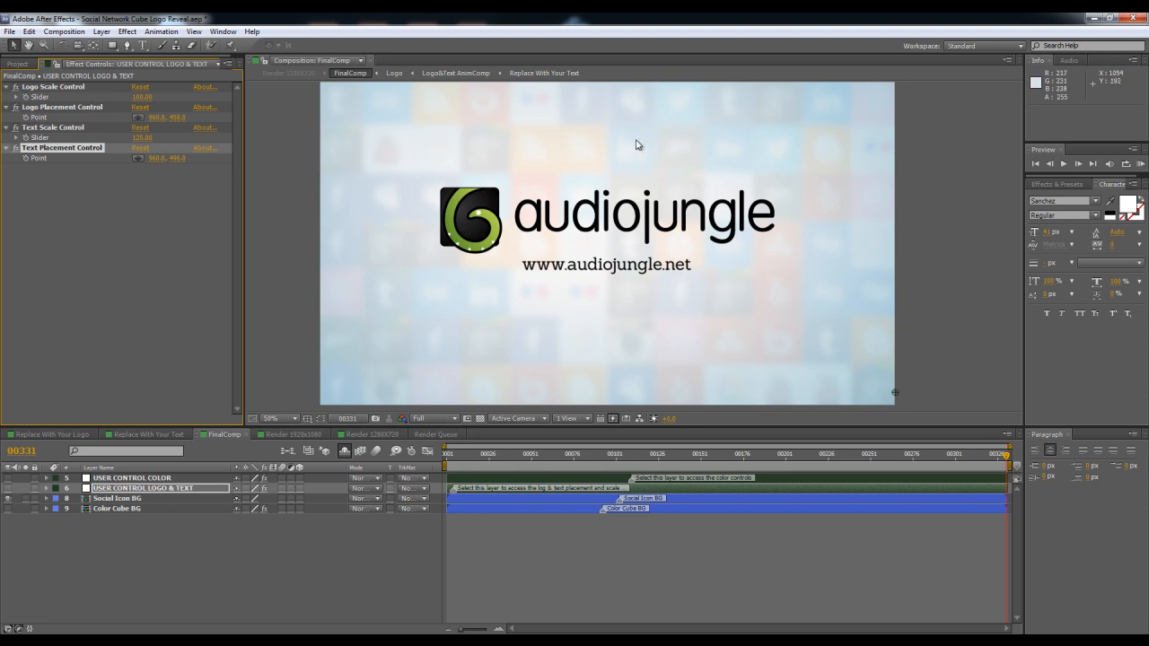
# Go to frame 146 and change Background Color 02 of the USER CONTROL COLOR layer to pale yellow
pyautogui.click(694, 467)
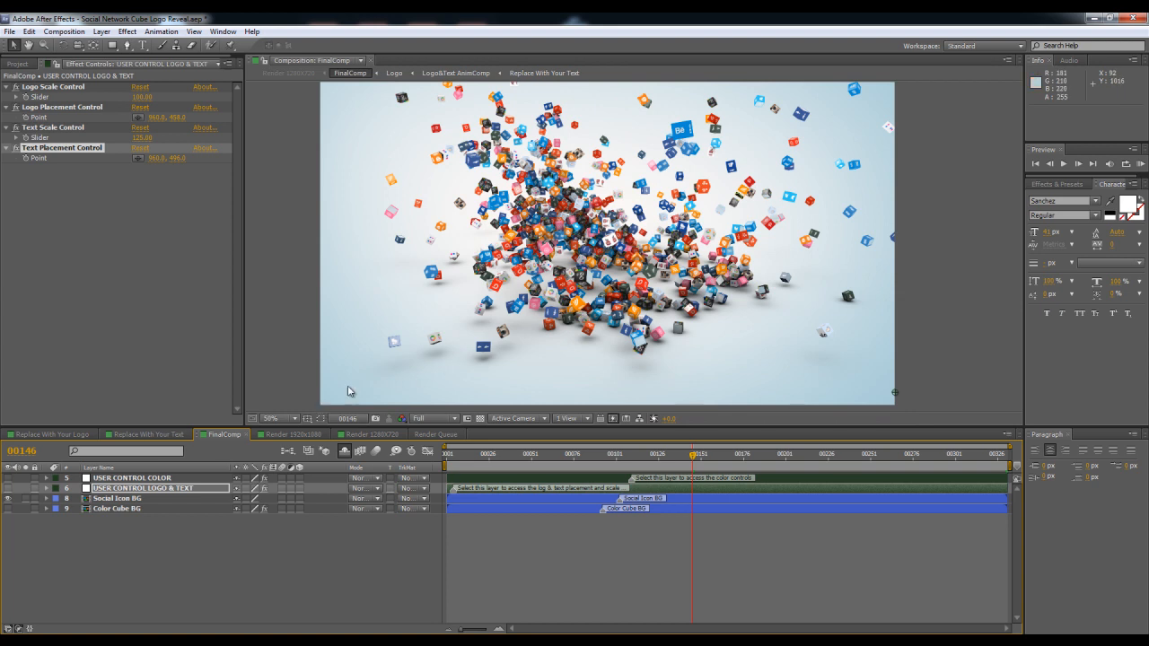
pyautogui.click(127, 479)
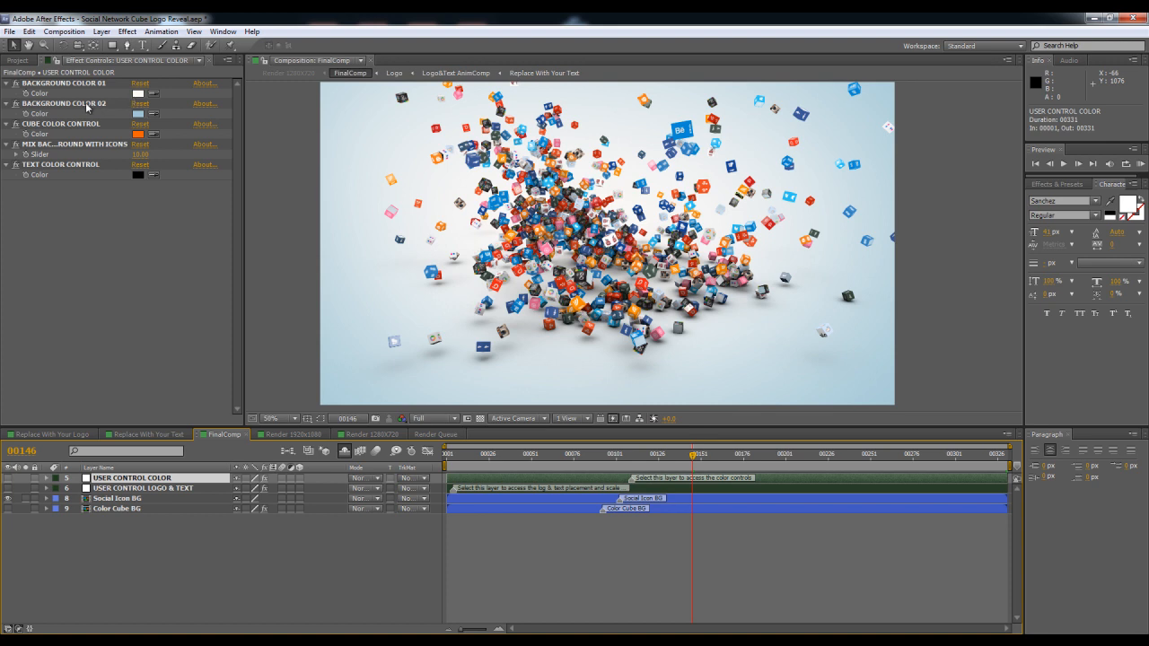
pyautogui.click(94, 104)
pyautogui.click(137, 116)
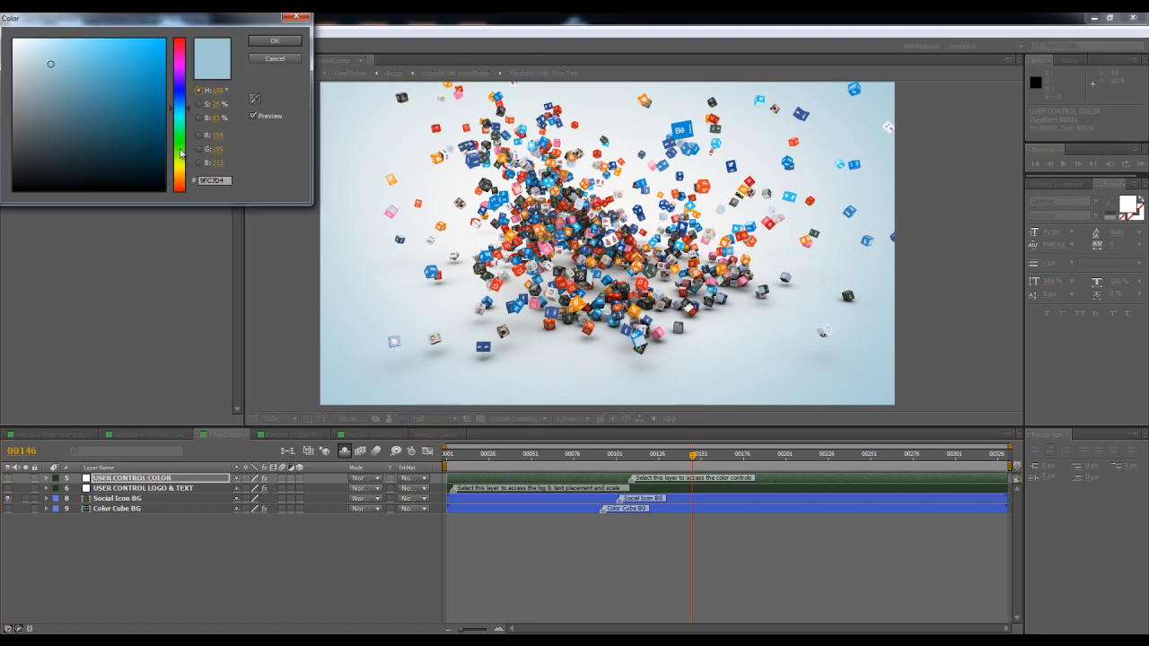
pyautogui.click(178, 167)
pyautogui.click(69, 40)
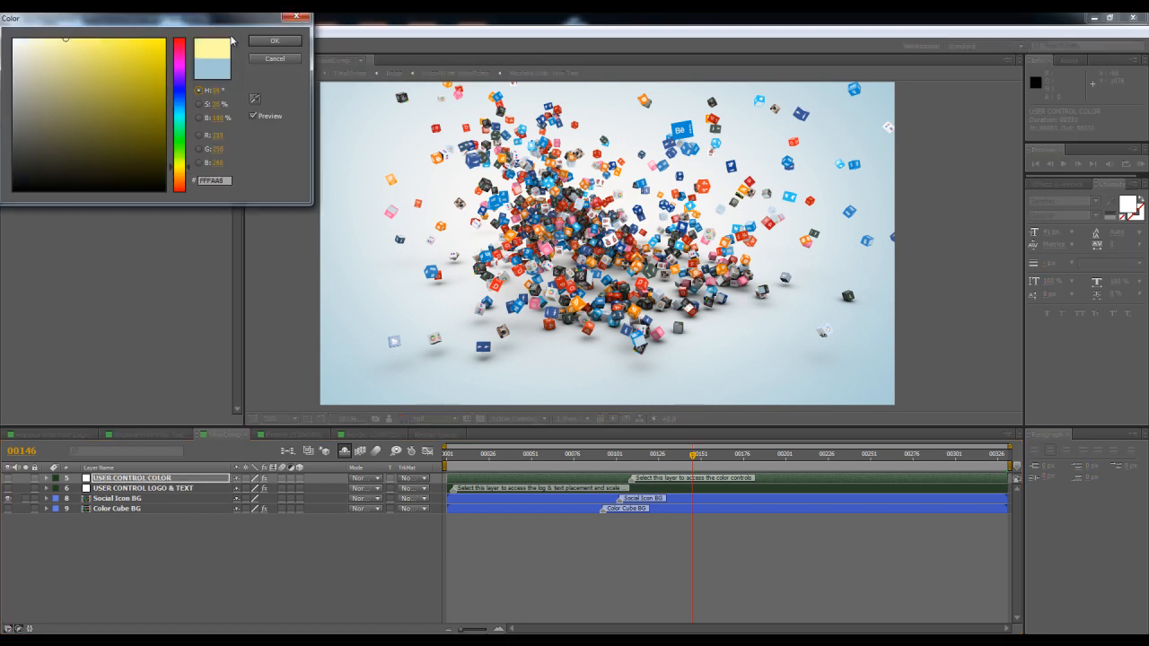
pyautogui.click(259, 42)
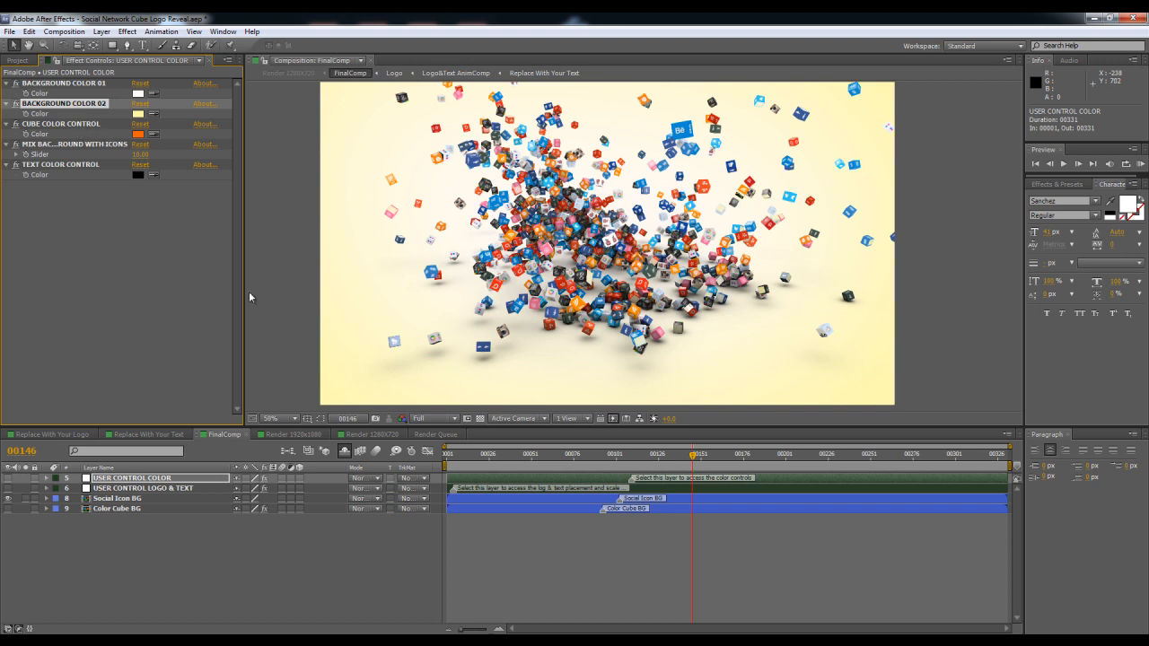
# Widen the effect controls area, go to frame 297 and set Mix Background With Icons to 25
pyautogui.moveTo(244, 292); pyautogui.dragTo(269, 292)
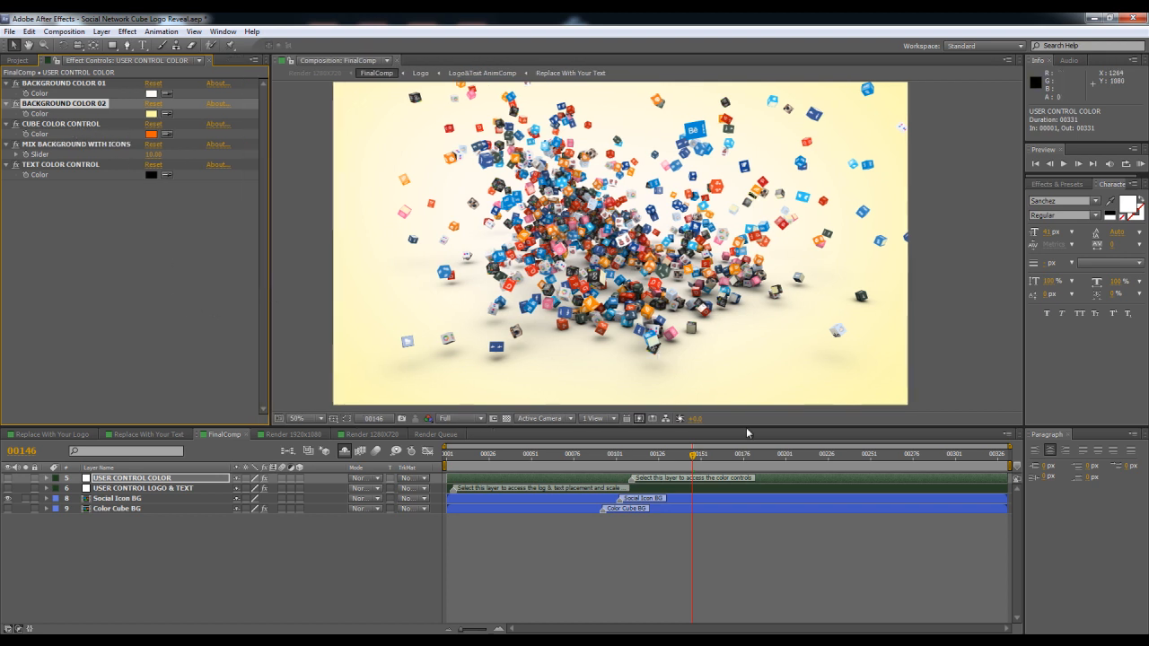
pyautogui.click(949, 454)
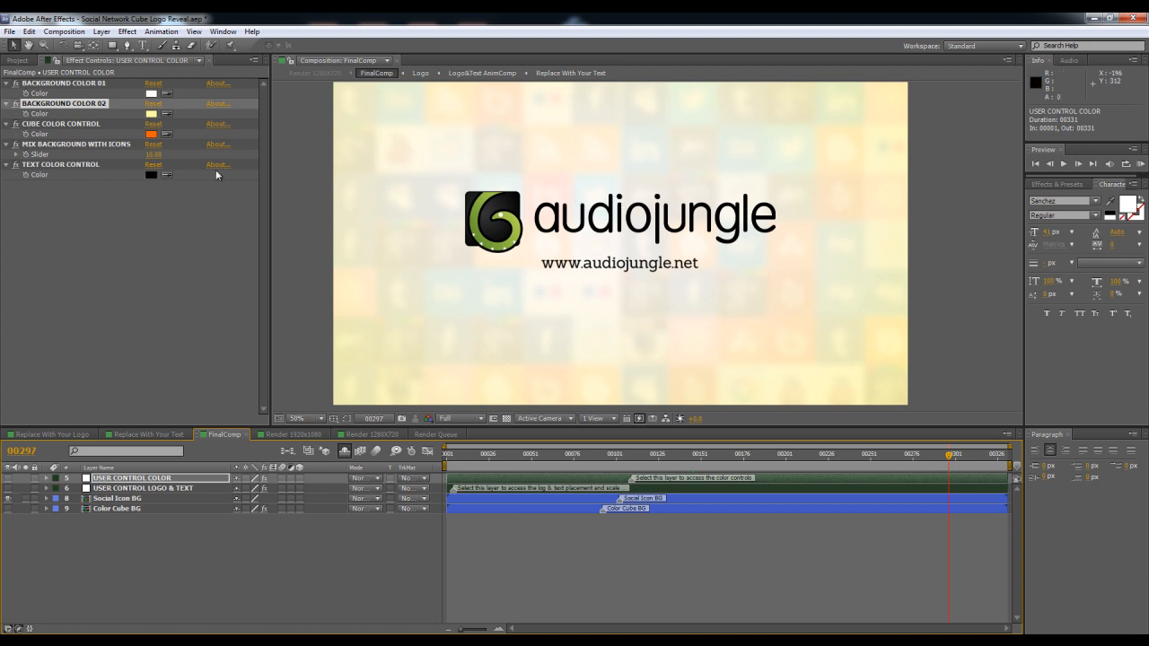
pyautogui.click(102, 144)
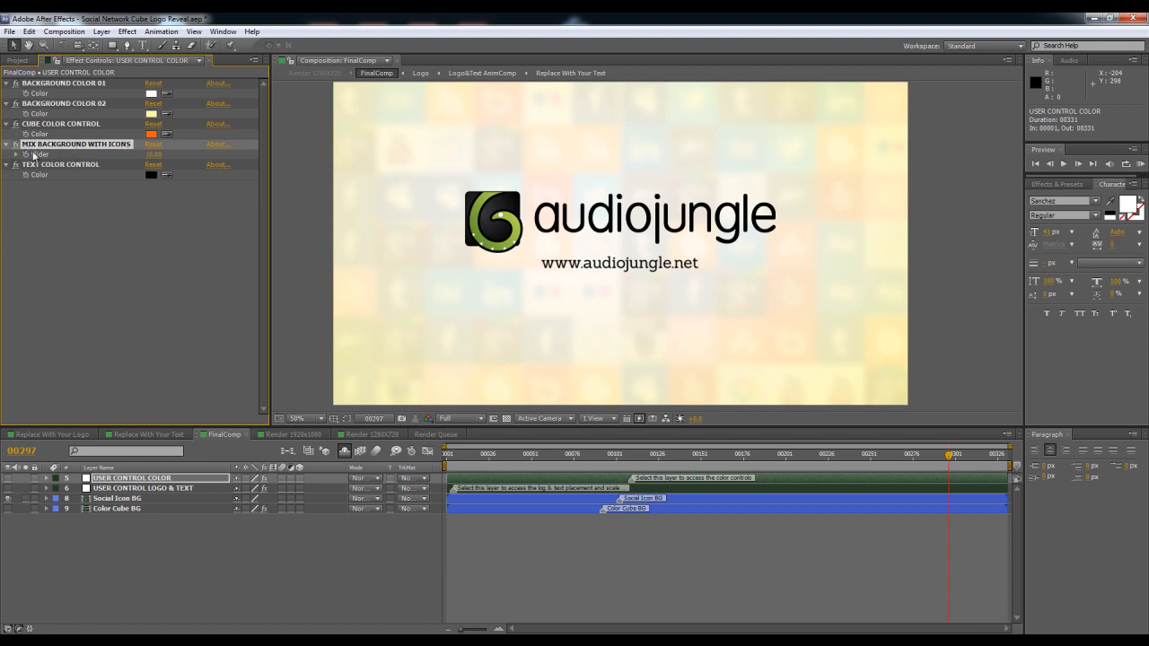
pyautogui.click(152, 156)
pyautogui.press('Return')
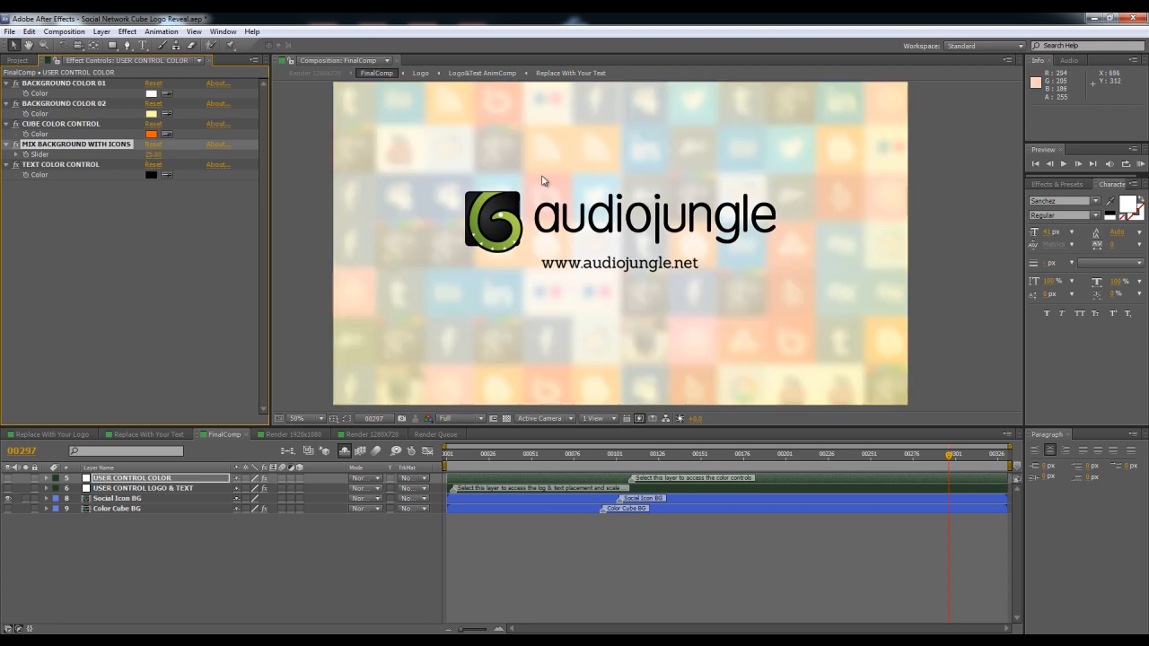
# Set Mix Background With Icons to 0 to remove the icon pattern from the background
pyautogui.click(153, 156)
pyautogui.write('0')
pyautogui.press('Return')
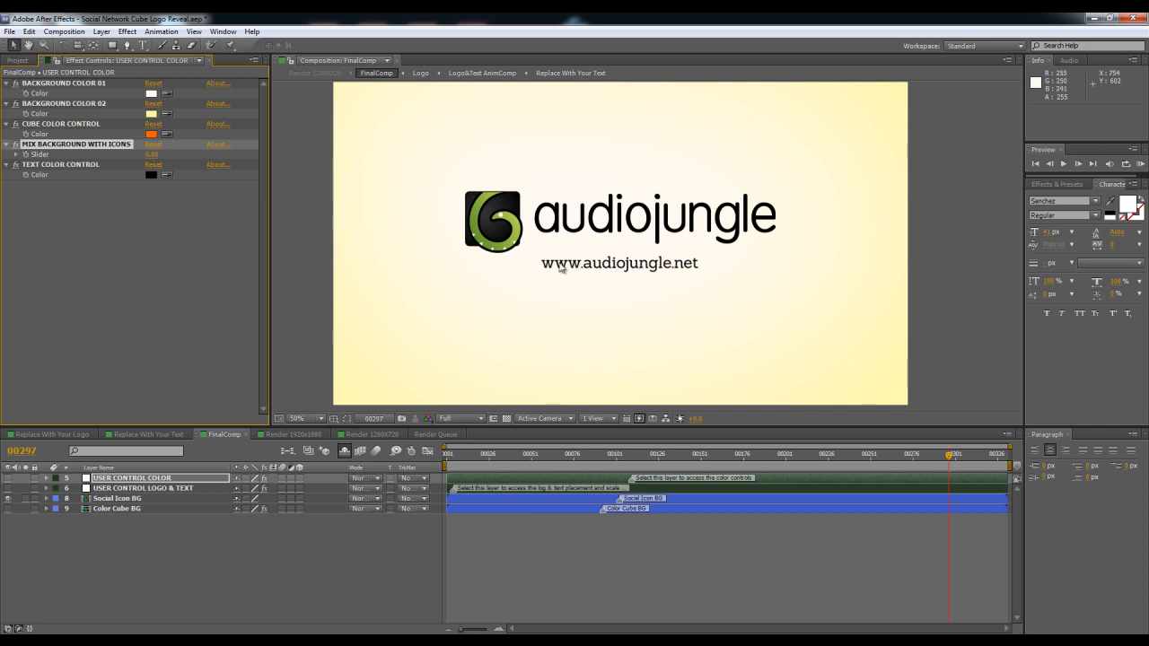
# Change the Text Color Control to bright red
pyautogui.click(69, 167)
pyautogui.click(152, 175)
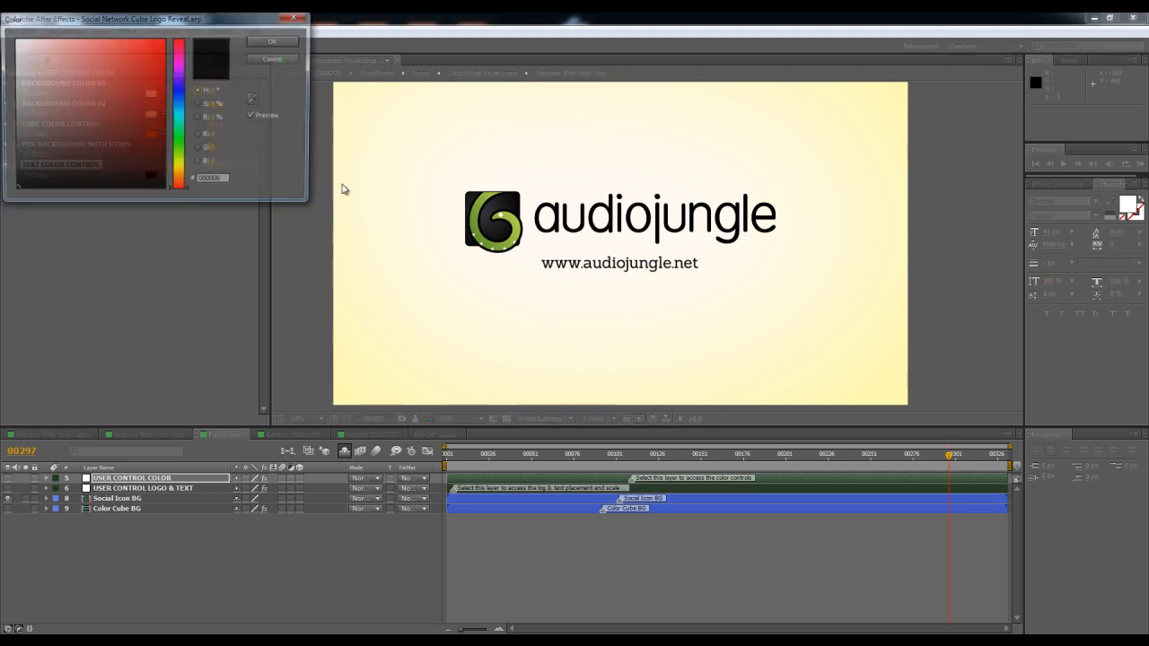
pyautogui.moveTo(103, 108); pyautogui.dragTo(2, 18)
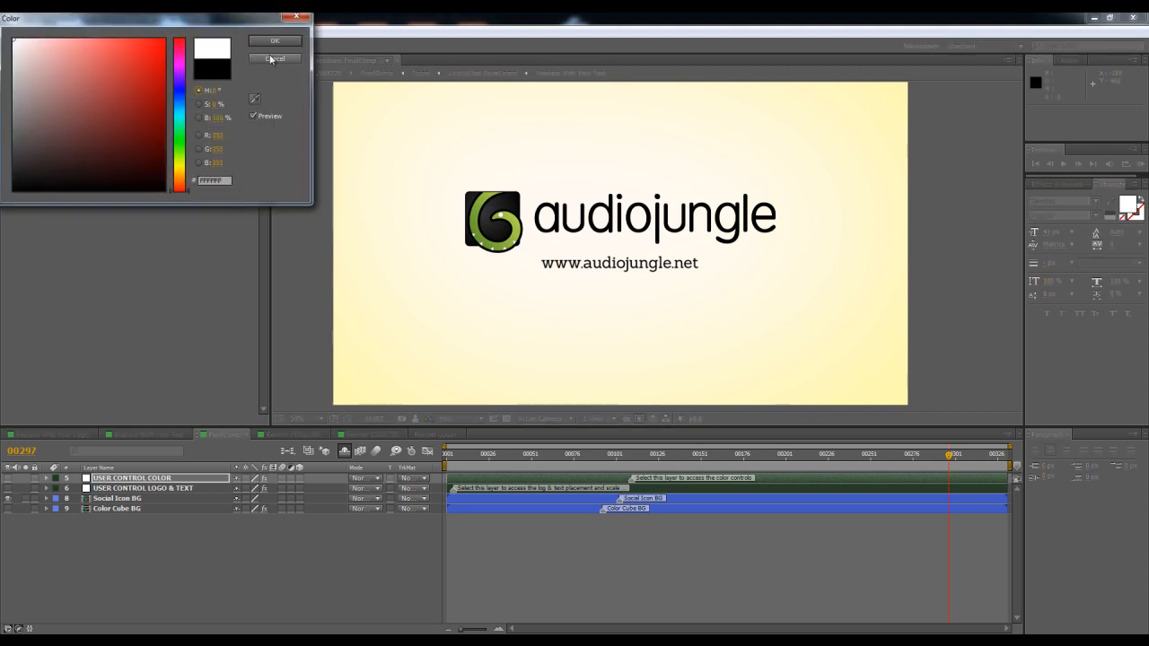
pyautogui.click(103, 122)
pyautogui.click(275, 41)
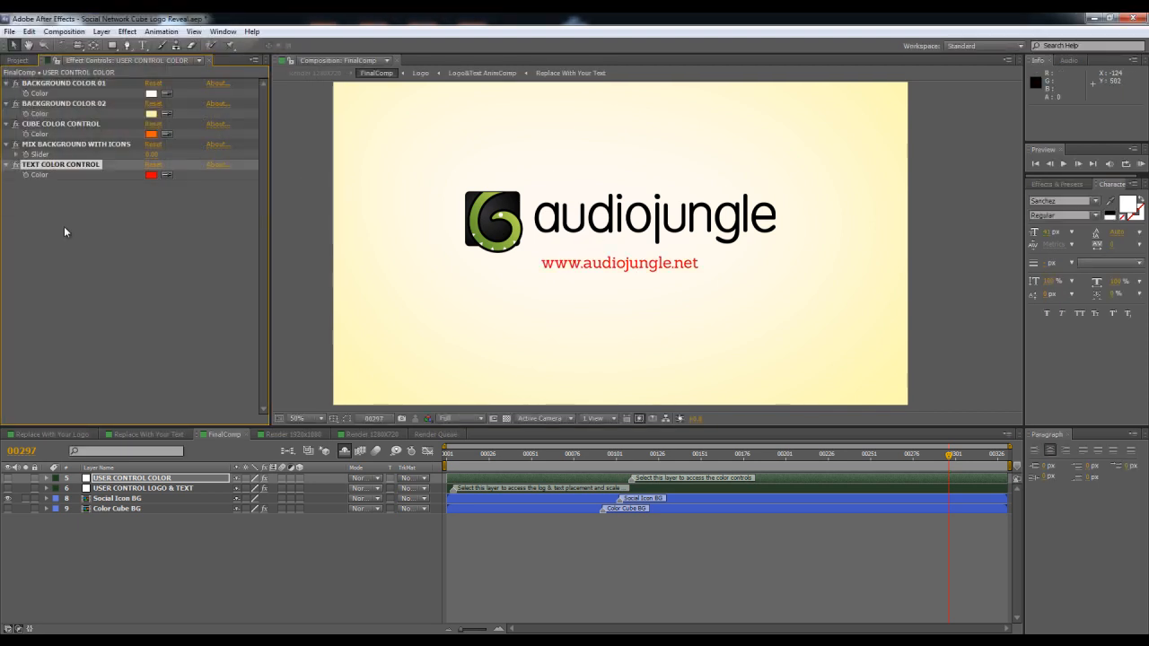
# Return the Text Color Control to black (000000)
pyautogui.click(152, 175)
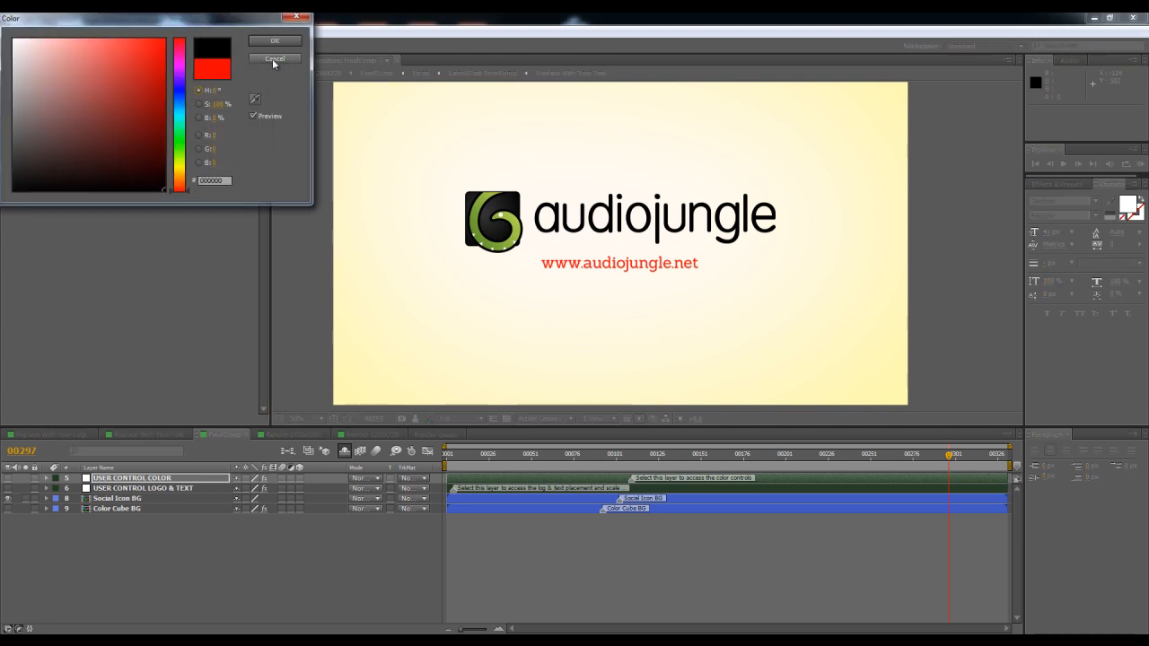
pyautogui.click(275, 40)
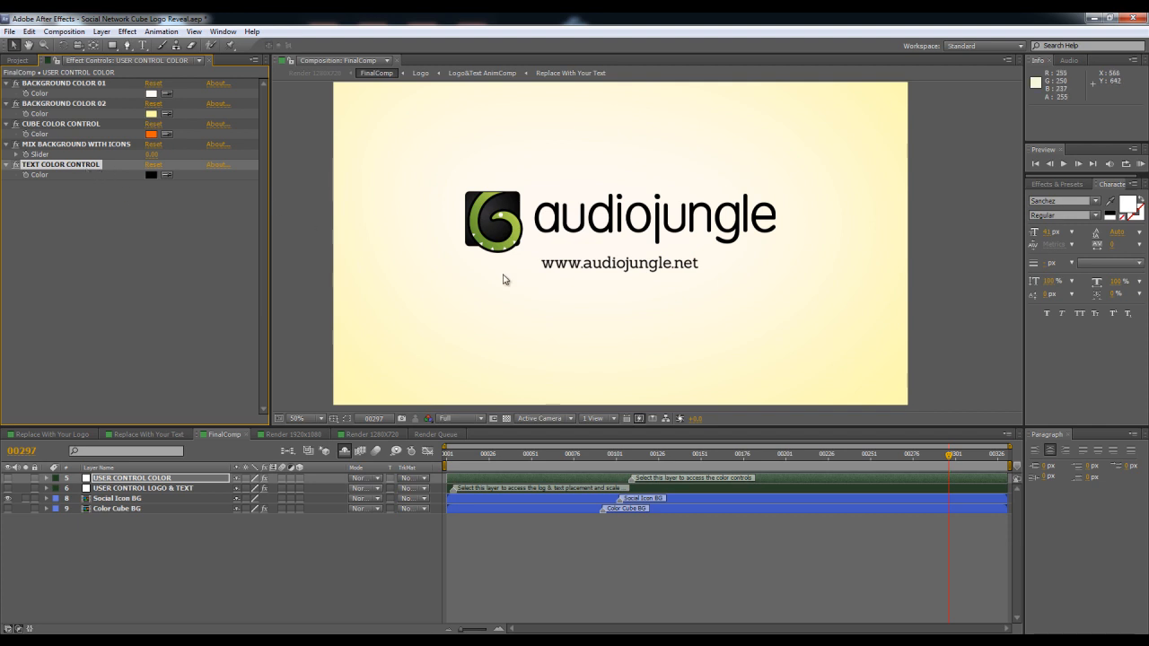
# Check the cube animation in FinalComp at frames 95 and 129
pyautogui.click(608, 454)
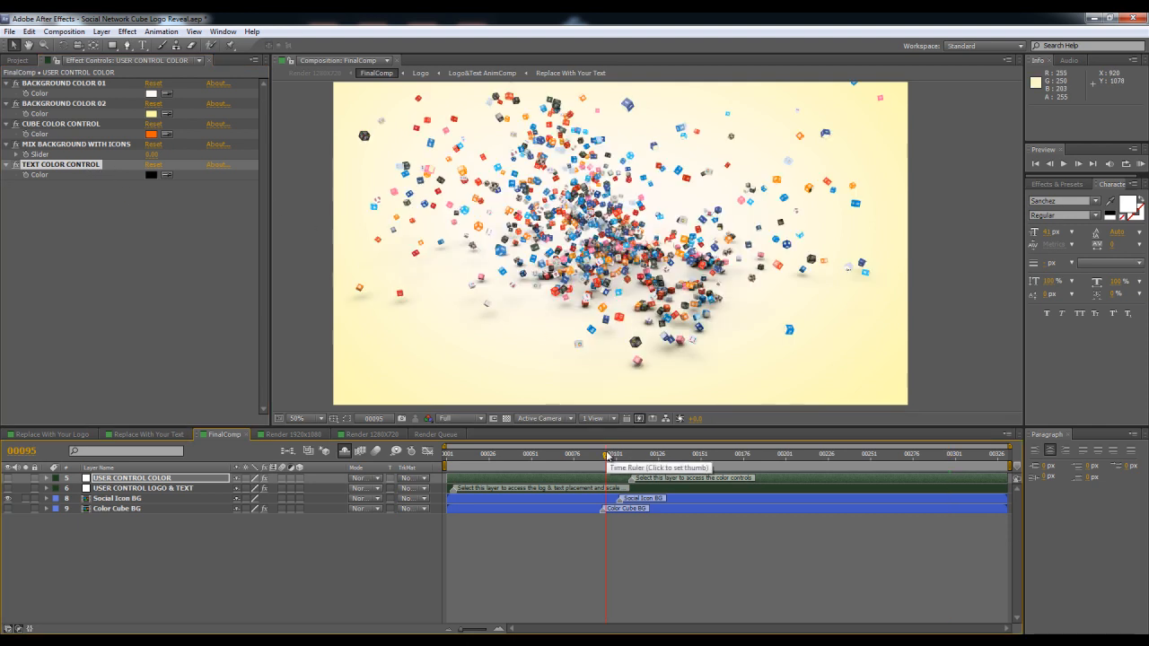
pyautogui.click(633, 458)
pyautogui.click(663, 458)
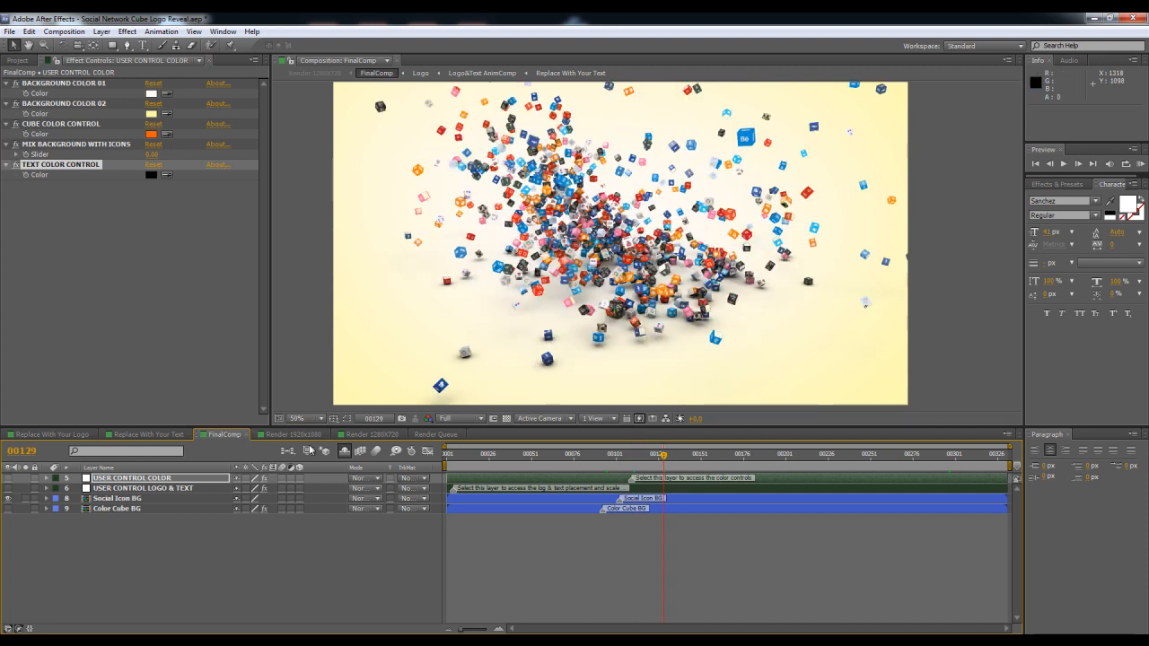
# Find the two render compositions among the project items and open Render 1920x1080
pyautogui.click(260, 436)
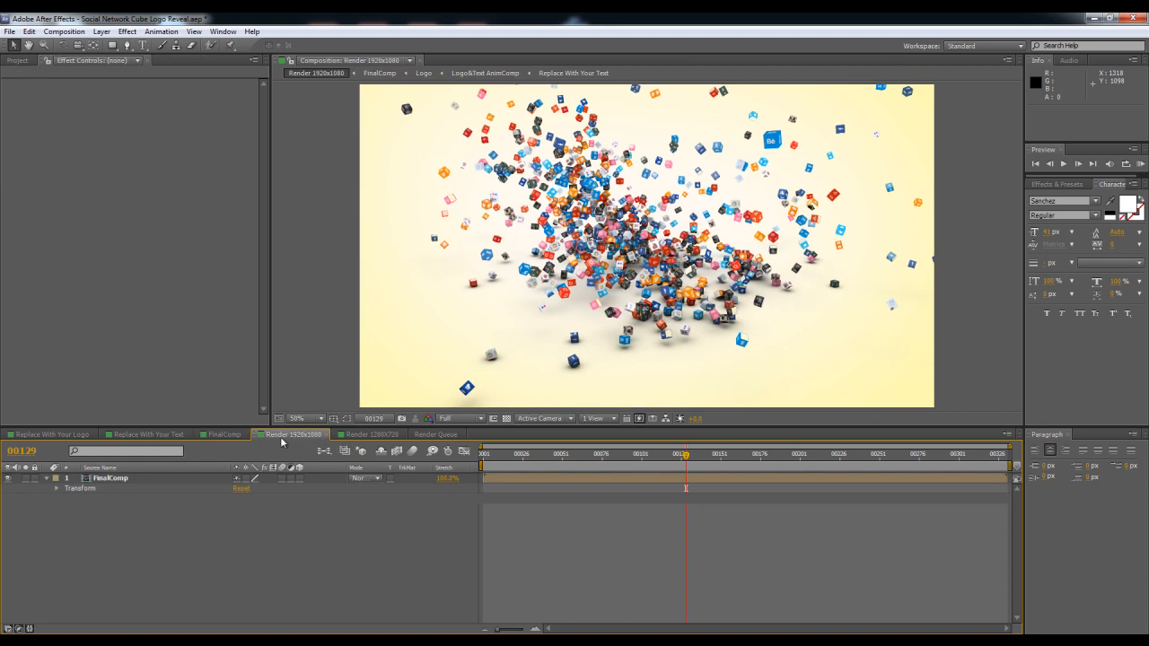
pyautogui.click(224, 435)
pyautogui.click(19, 62)
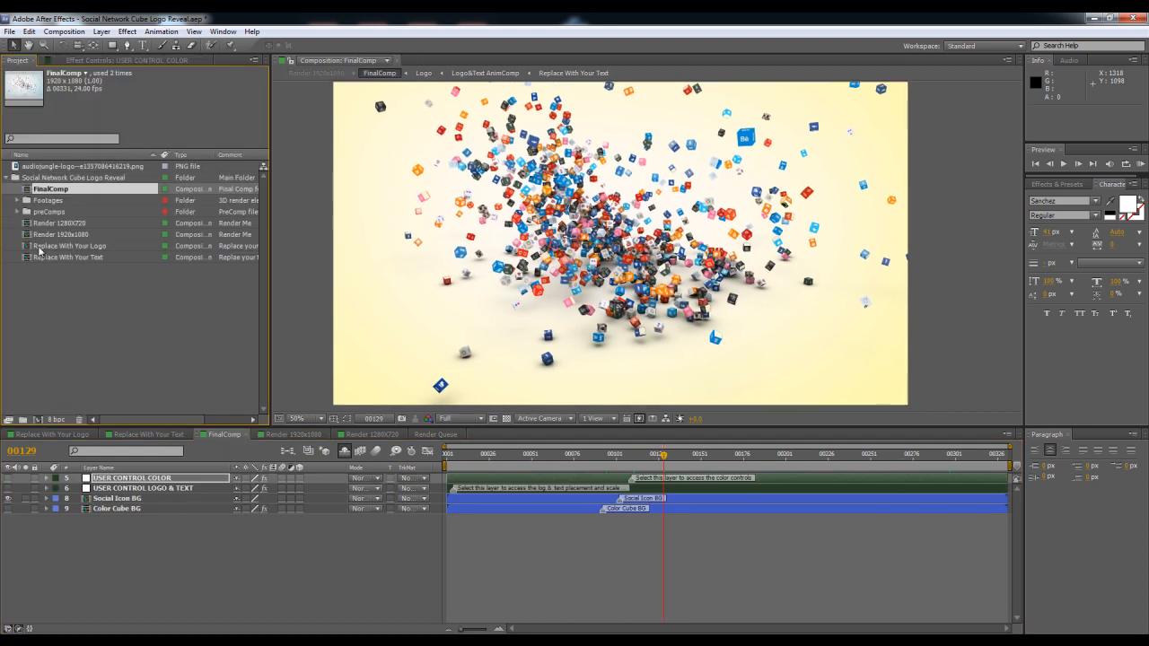
pyautogui.click(60, 224)
pyautogui.click(75, 236)
pyautogui.click(81, 225)
pyautogui.click(79, 235)
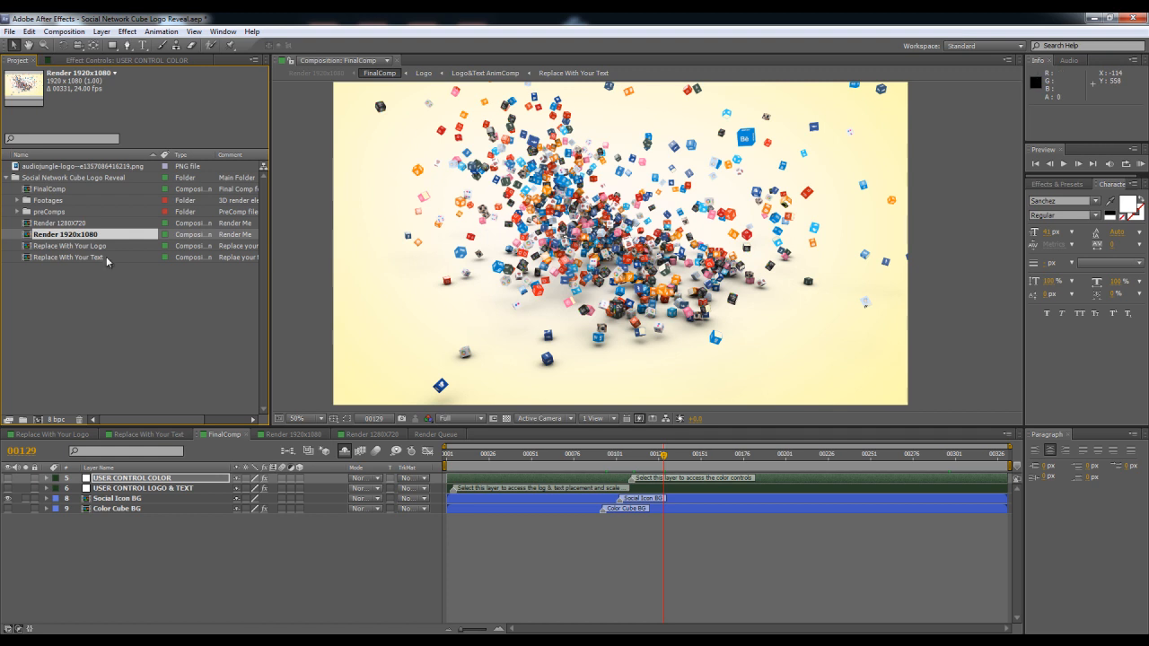
pyautogui.doubleClick(27, 237)
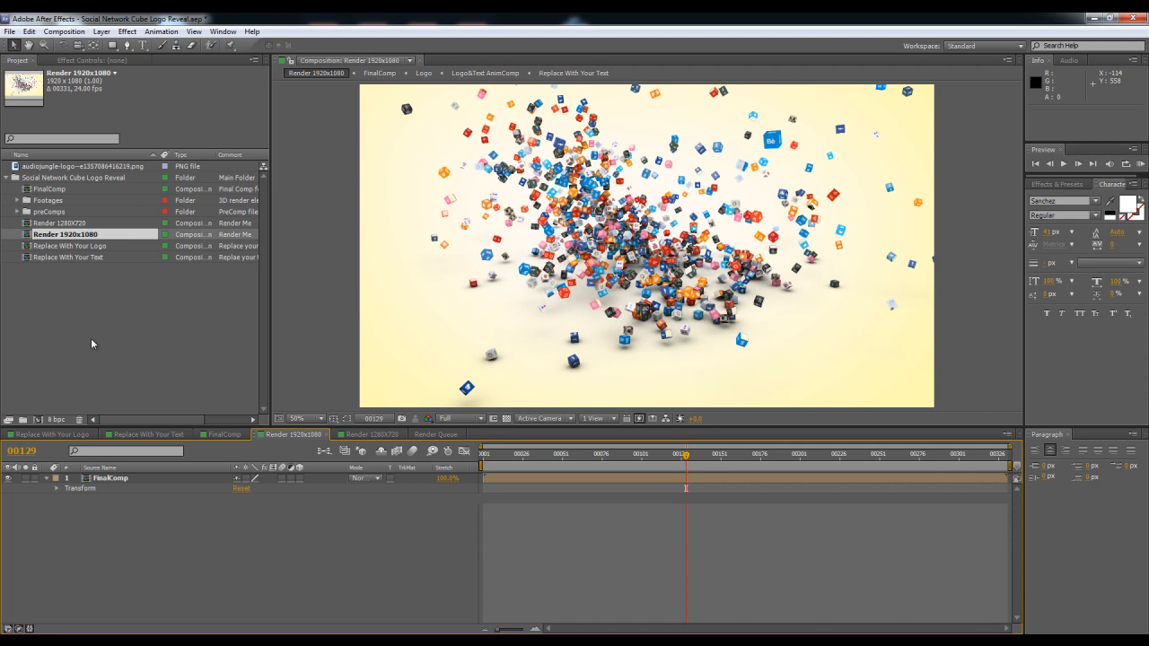
# Import preview.mp3 from the LOGO_VH folder and add it below the FinalComp layer in Render 1920x1080
pyautogui.moveTo(115, 342)
pyautogui.click(265, 347)
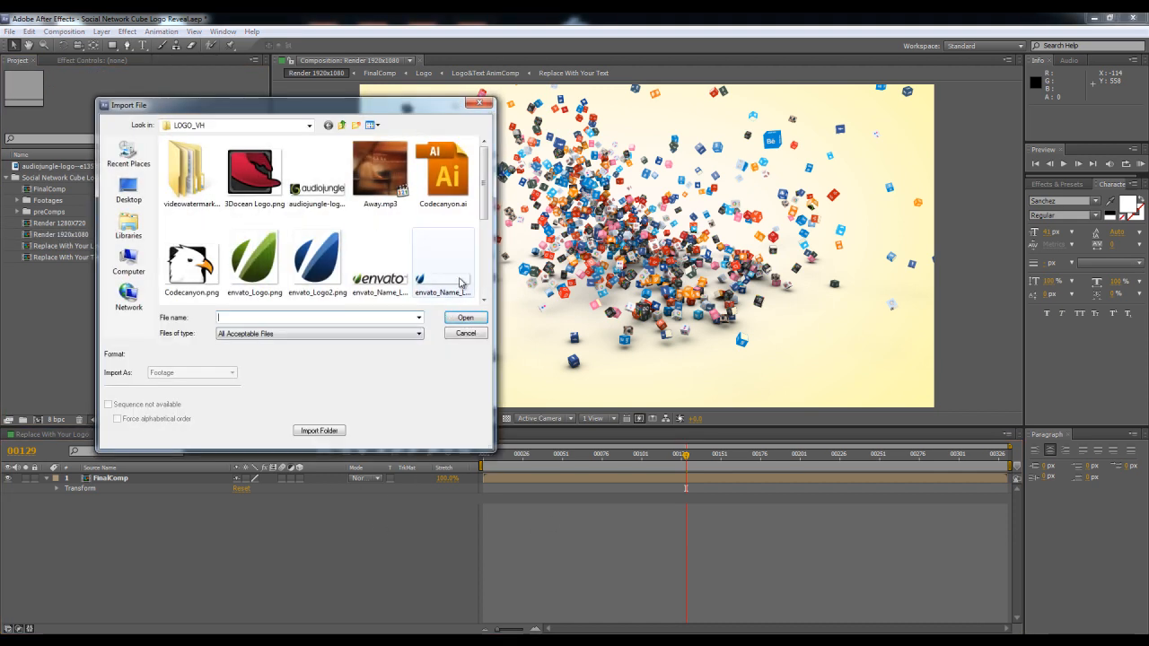
pyautogui.scroll(-3, 422, 265)
pyautogui.click(441, 189)
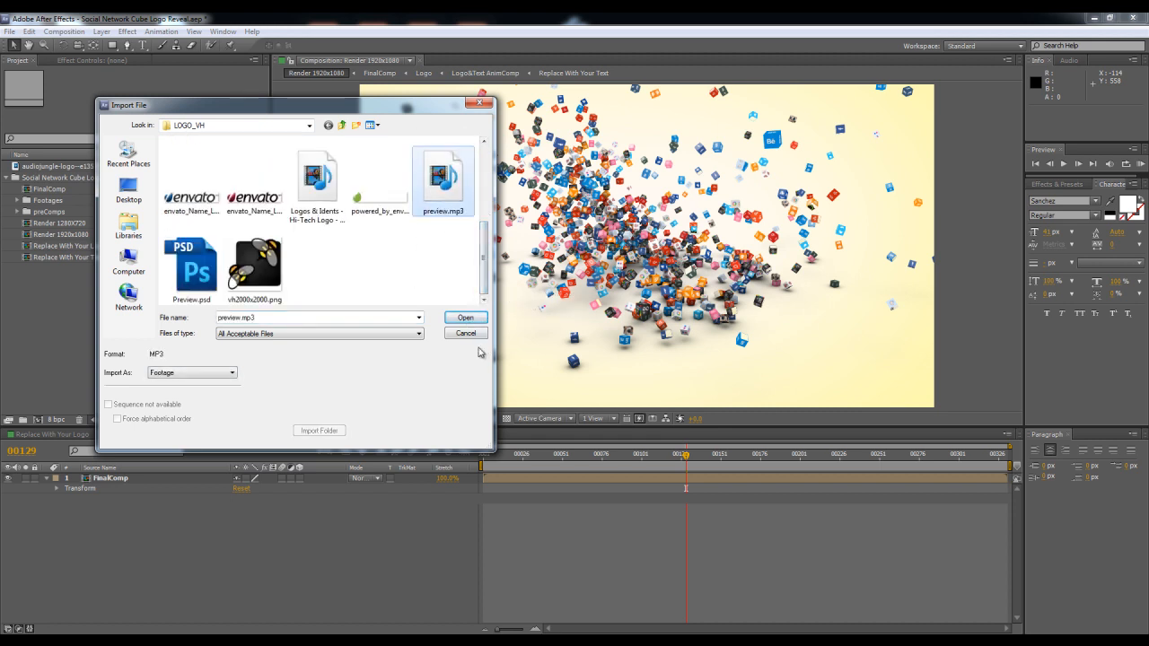
pyautogui.click(465, 317)
pyautogui.moveTo(63, 179); pyautogui.dragTo(113, 524)
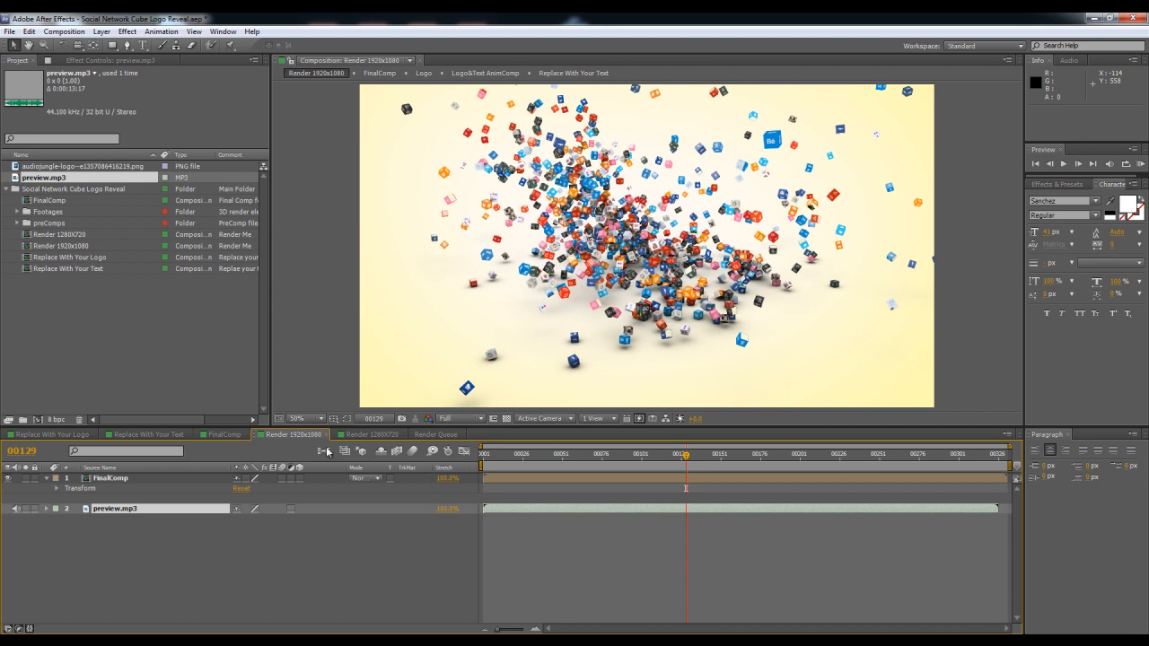
pyautogui.click(64, 31)
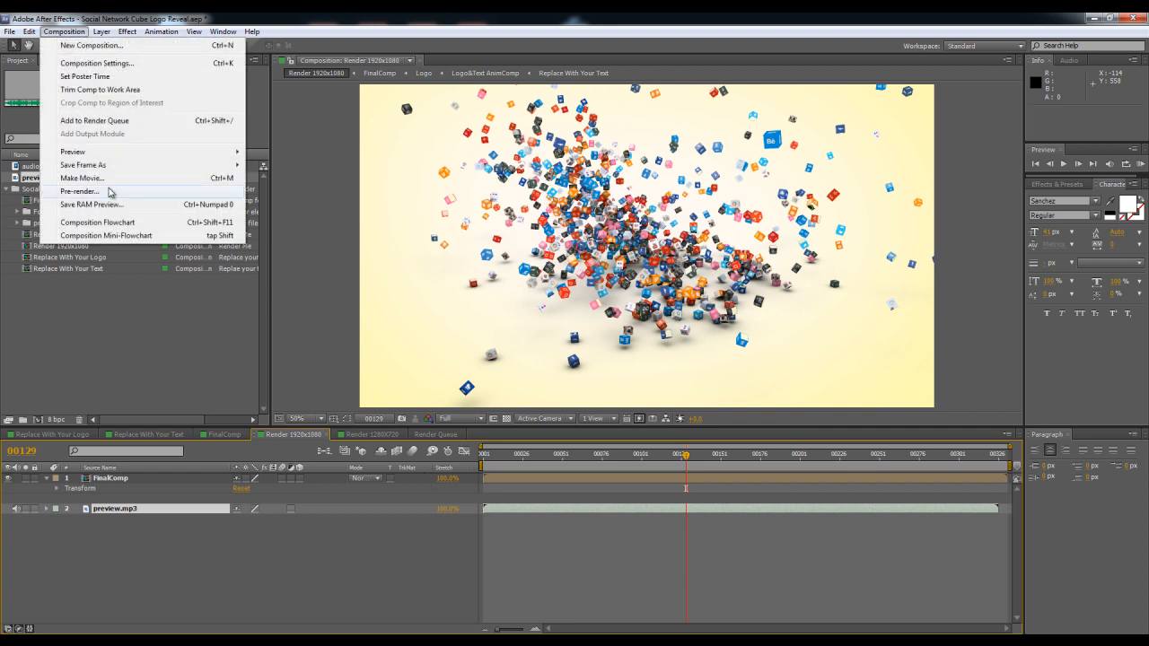
pyautogui.click(101, 344)
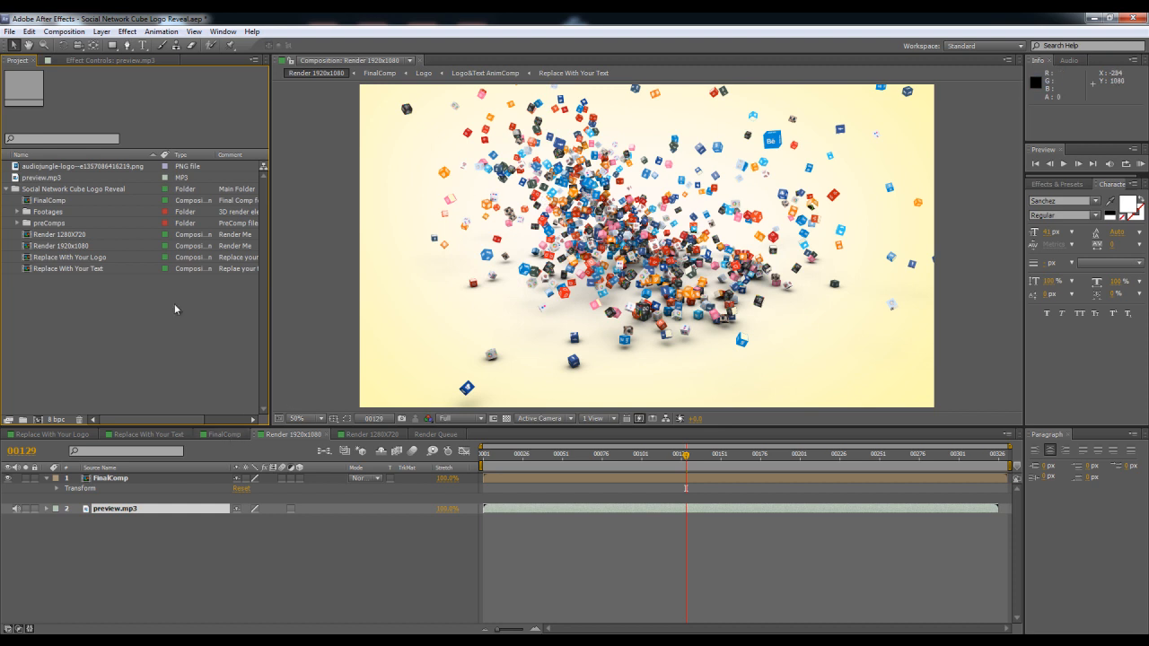
# Open FinalComp, hide the Social Icon BG layer and make the Color Cube BG layer visible
pyautogui.doubleClick(51, 200)
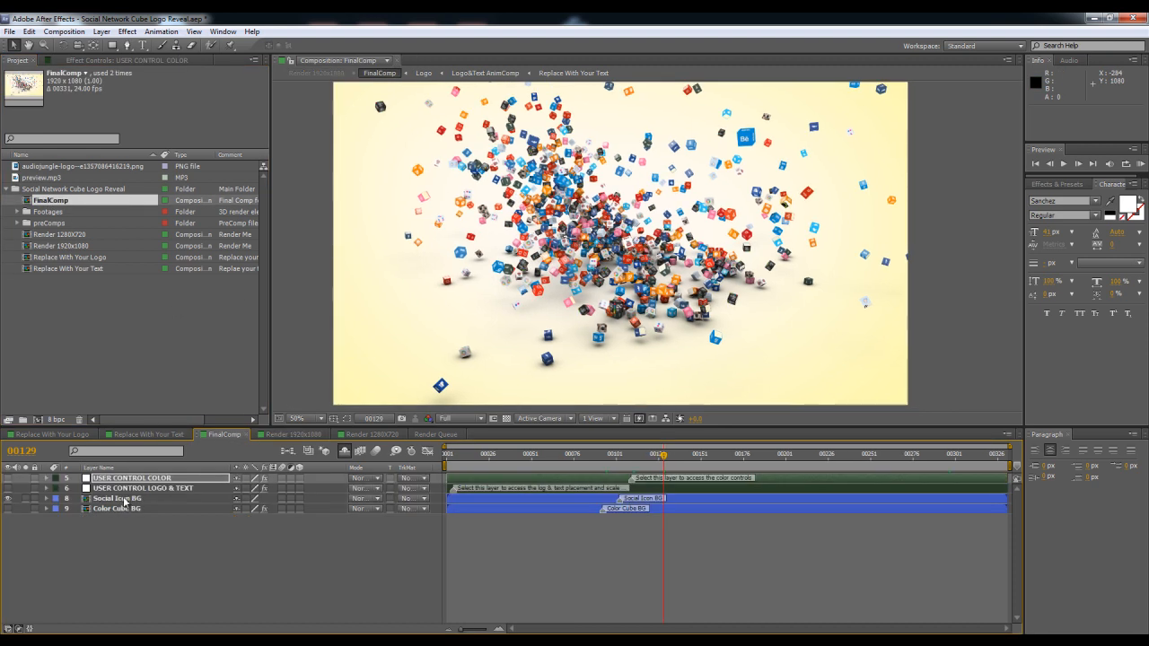
pyautogui.click(125, 499)
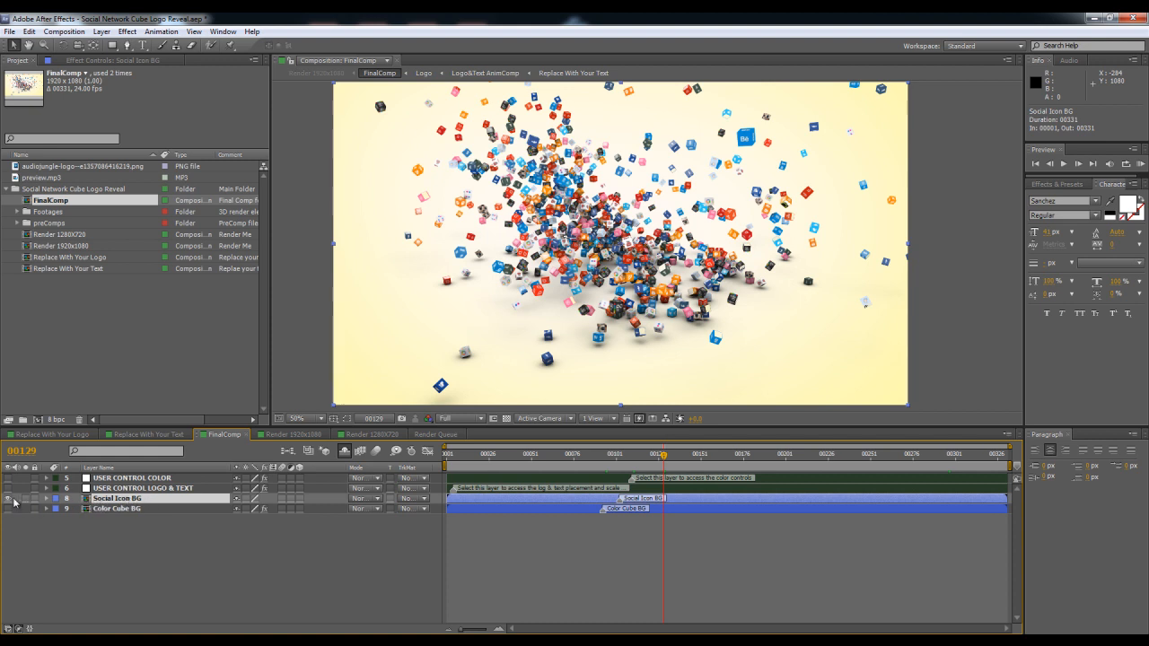
pyautogui.click(9, 509)
pyautogui.click(94, 510)
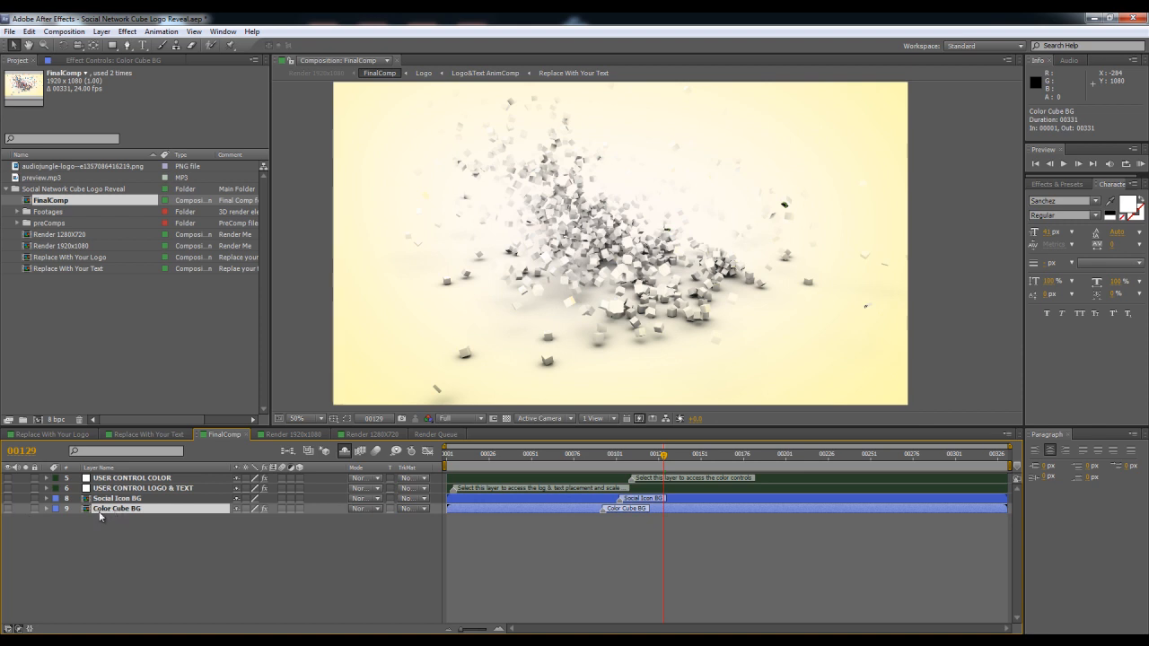
pyautogui.click(9, 510)
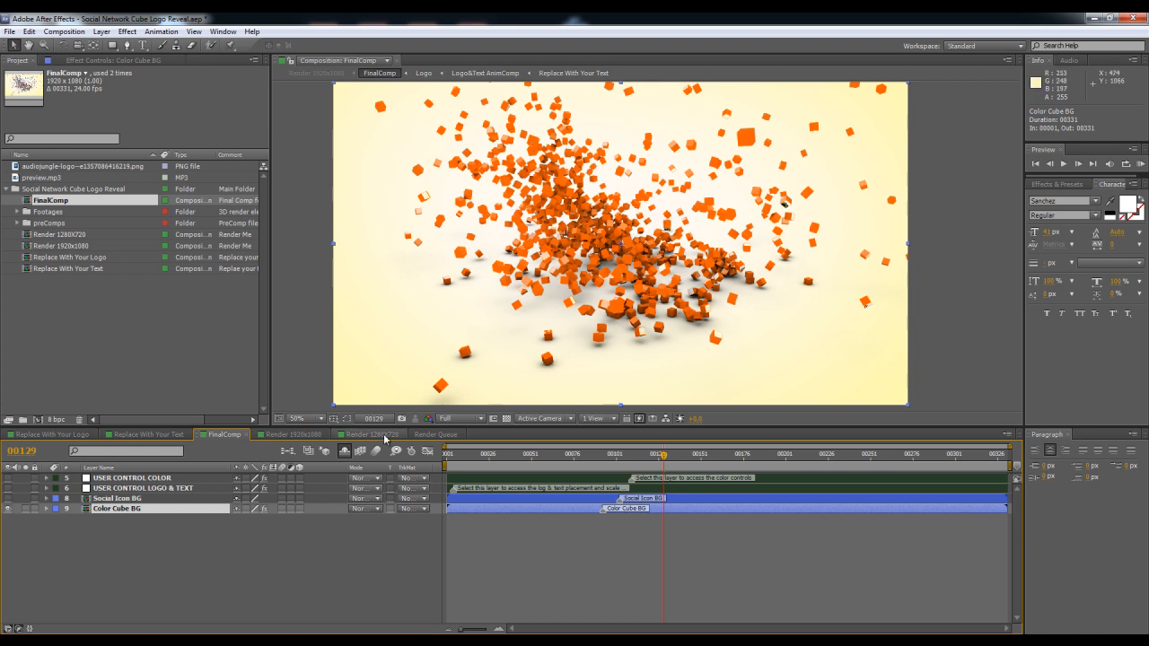
# Show the effect controls of the USER CONTROL COLOR layer and set Cube Color Control to blue (3000FF)
pyautogui.click(121, 480)
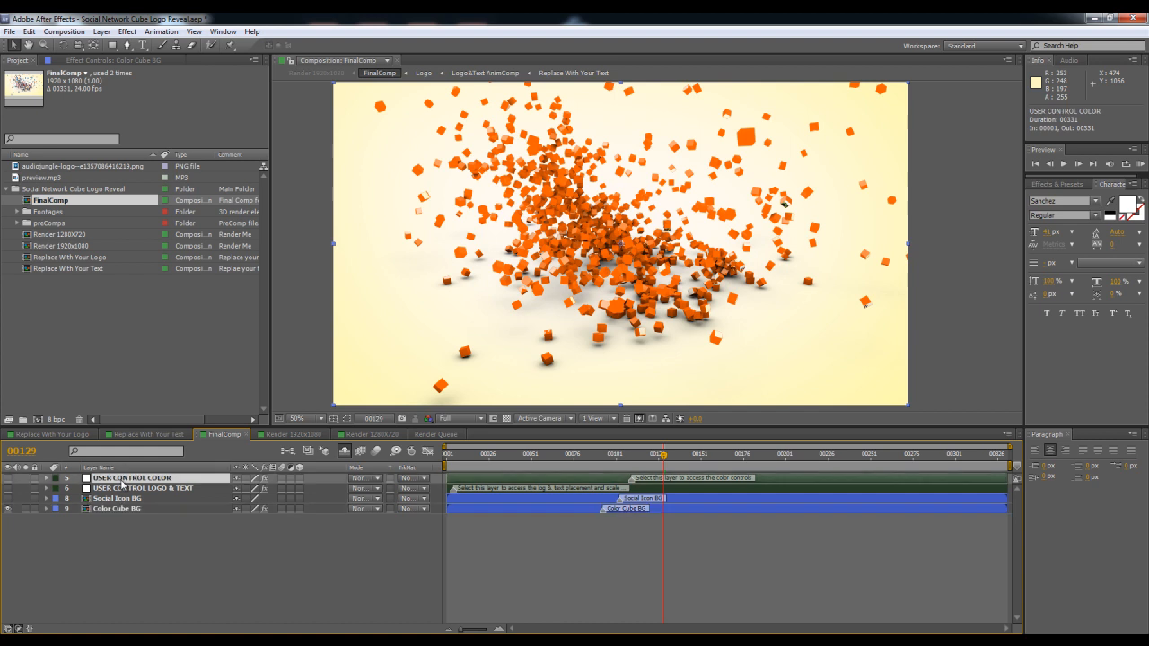
pyautogui.click(223, 32)
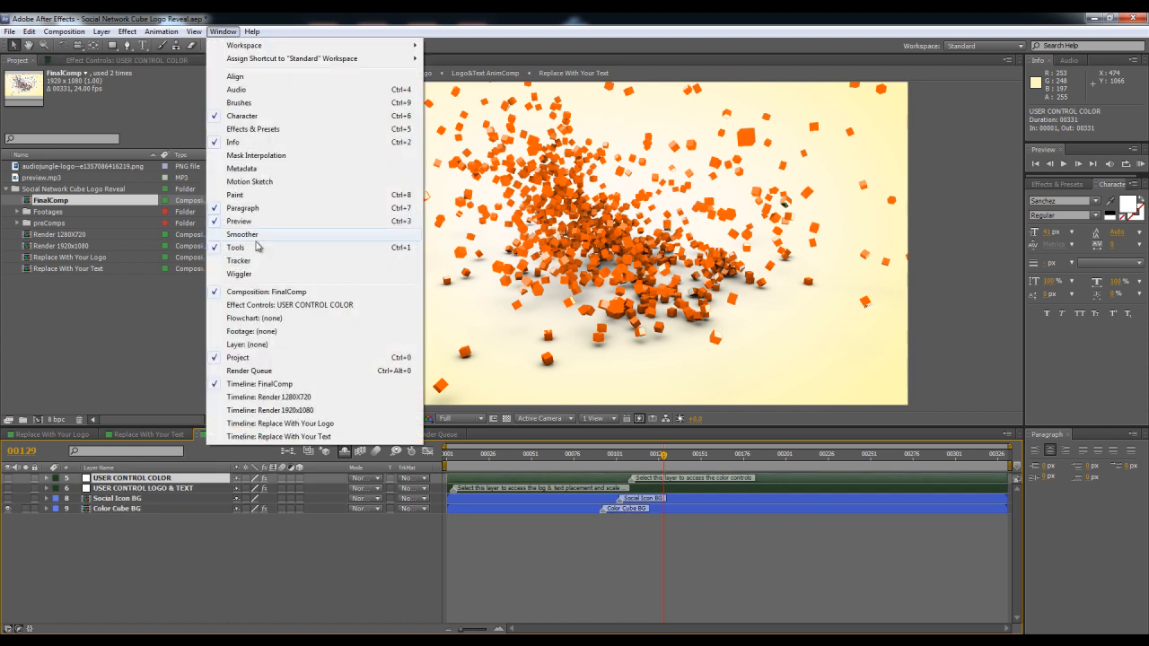
pyautogui.click(260, 306)
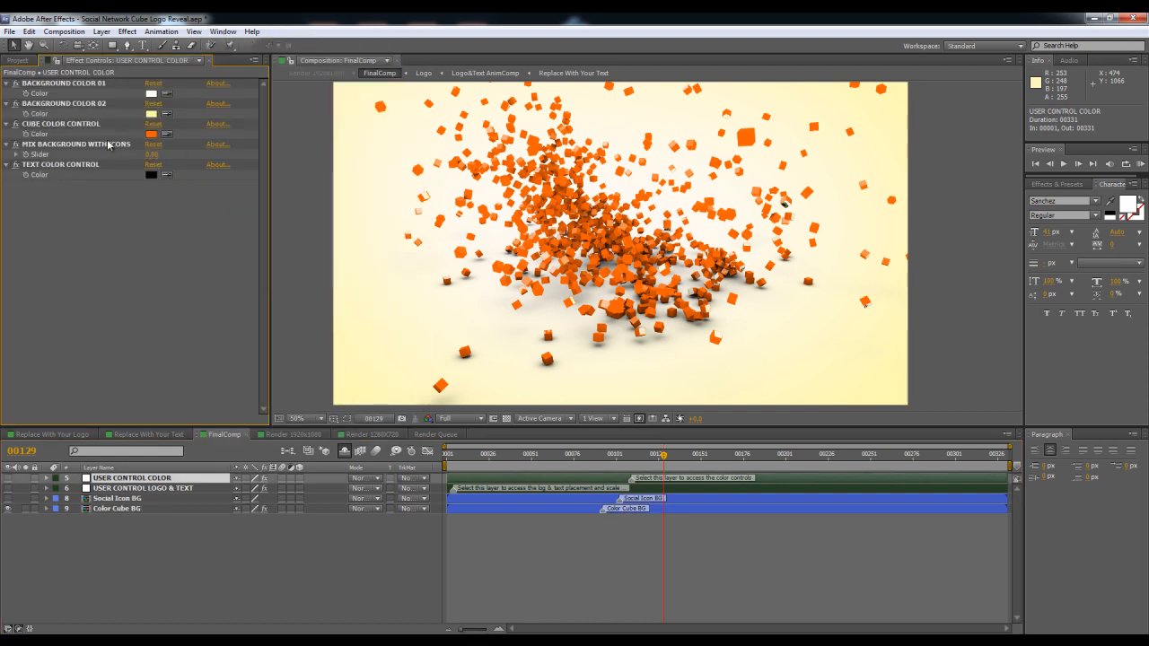
pyautogui.click(66, 124)
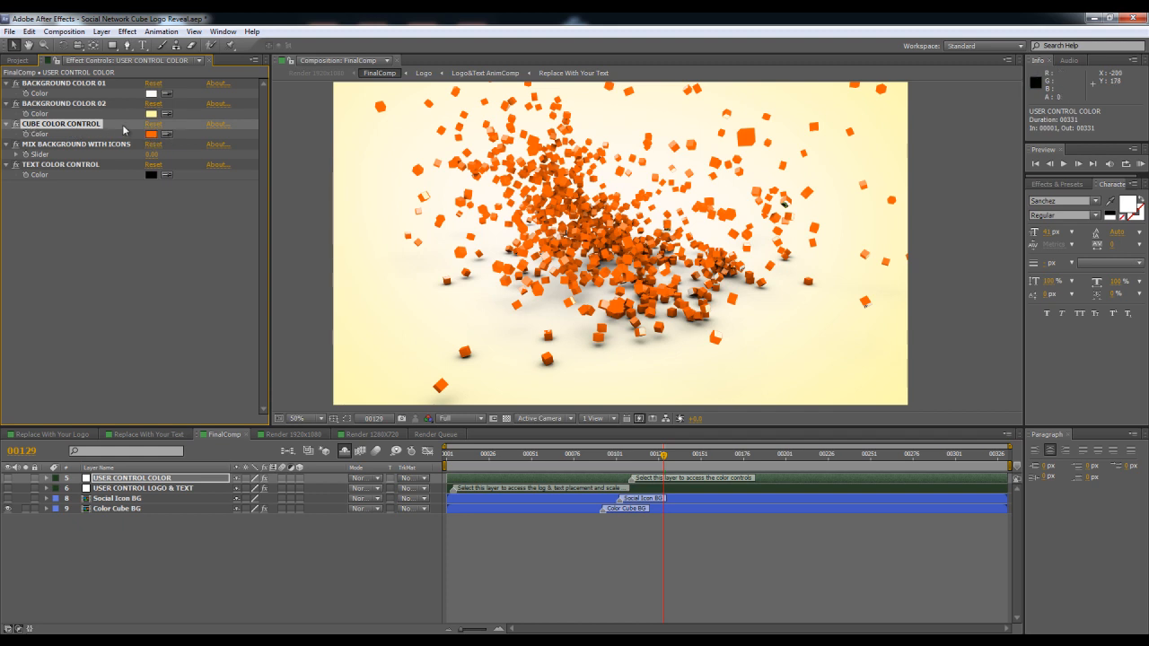
pyautogui.click(150, 134)
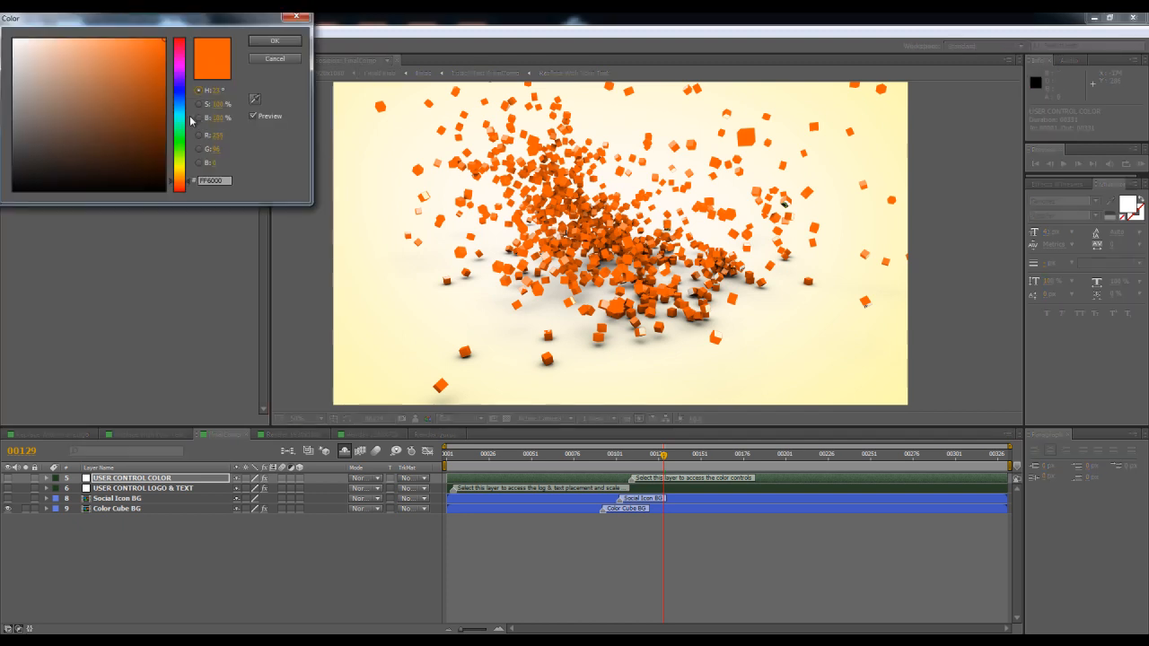
pyautogui.click(179, 83)
pyautogui.click(263, 42)
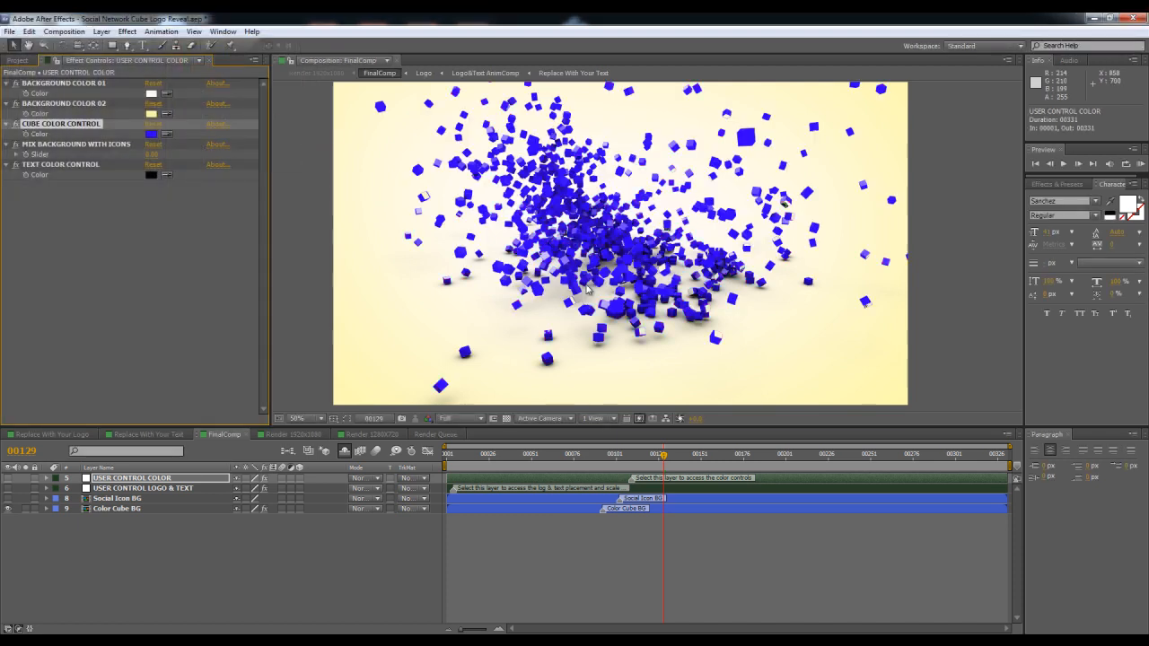
# Go to frame 228 and darken the Cube Color Control to navy blue
pyautogui.click(728, 458)
pyautogui.click(802, 463)
pyautogui.click(831, 459)
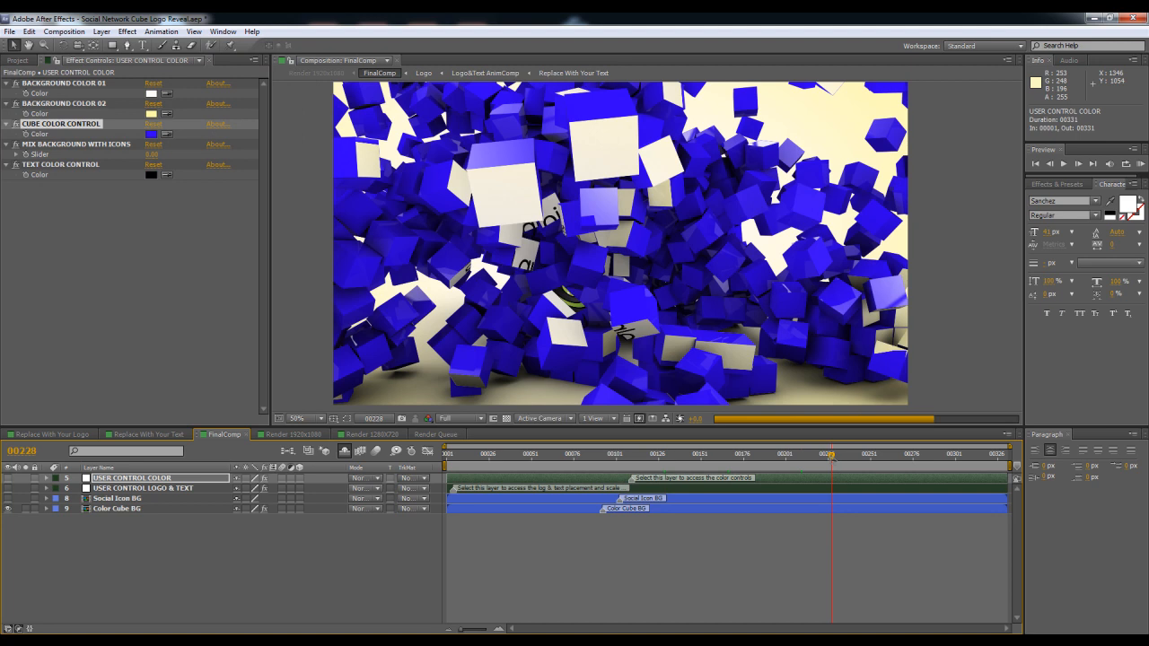
pyautogui.click(150, 135)
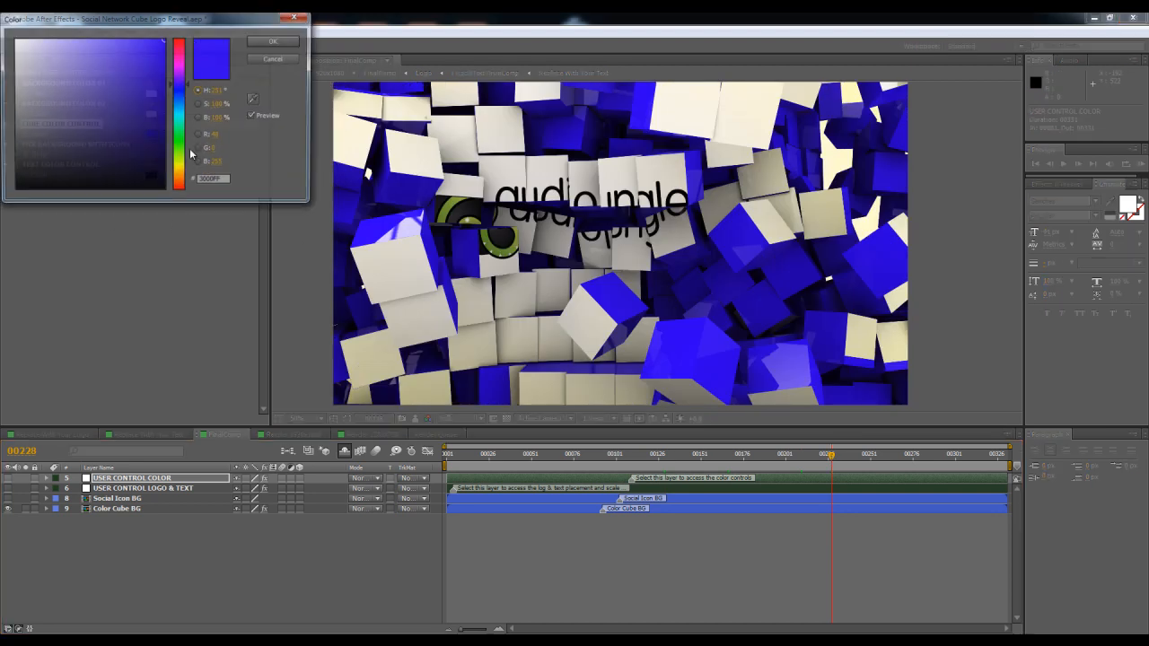
pyautogui.moveTo(157, 162); pyautogui.dragTo(11, 104)
pyautogui.moveTo(171, 87); pyautogui.dragTo(172, 98)
pyautogui.click(152, 160)
pyautogui.click(275, 40)
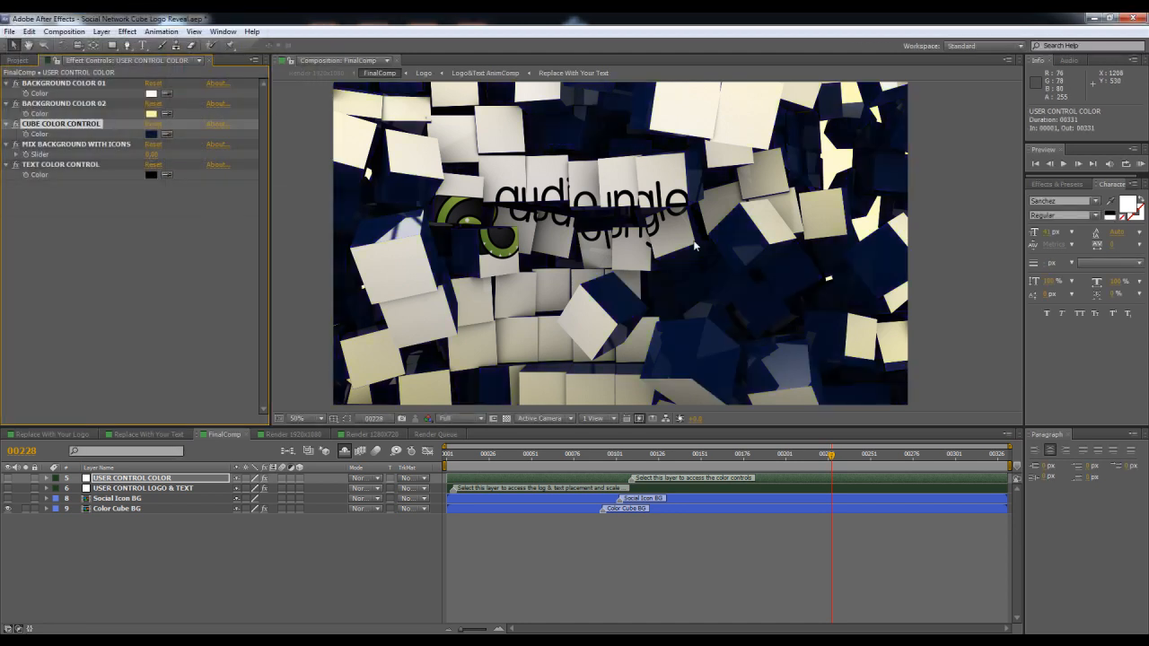
# Examine the navy cube animation at several frames from 148 through to the final logo reveal
pyautogui.click(695, 456)
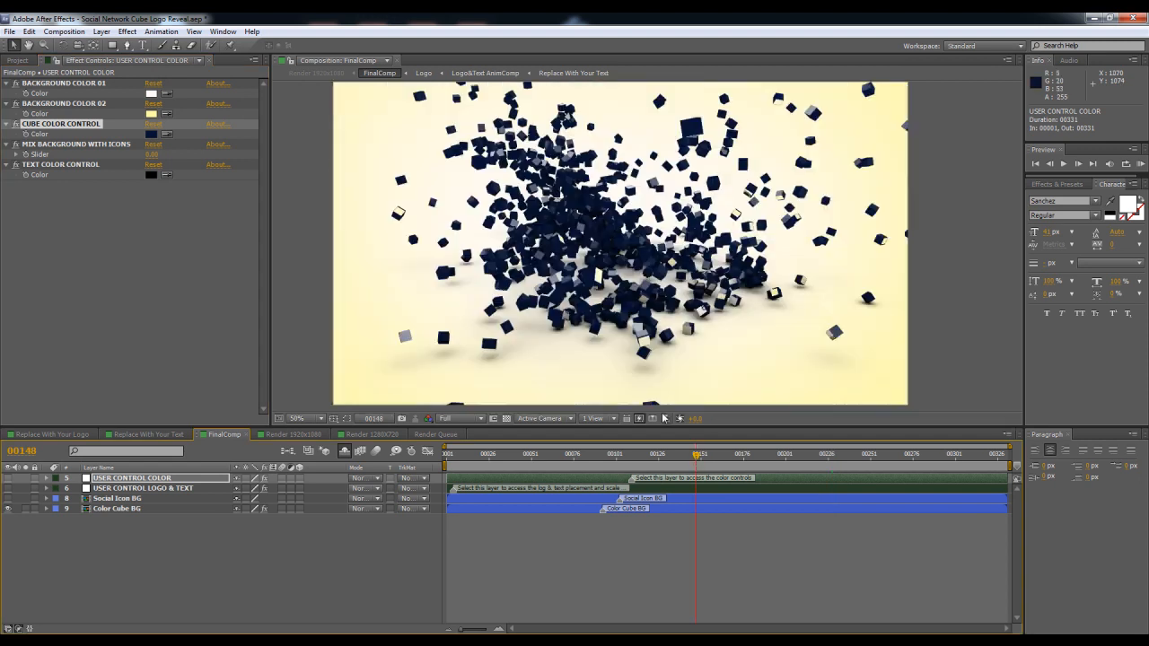
pyautogui.click(729, 455)
pyautogui.click(770, 465)
pyautogui.click(842, 467)
pyautogui.click(930, 455)
pyautogui.click(957, 455)
pyautogui.click(815, 456)
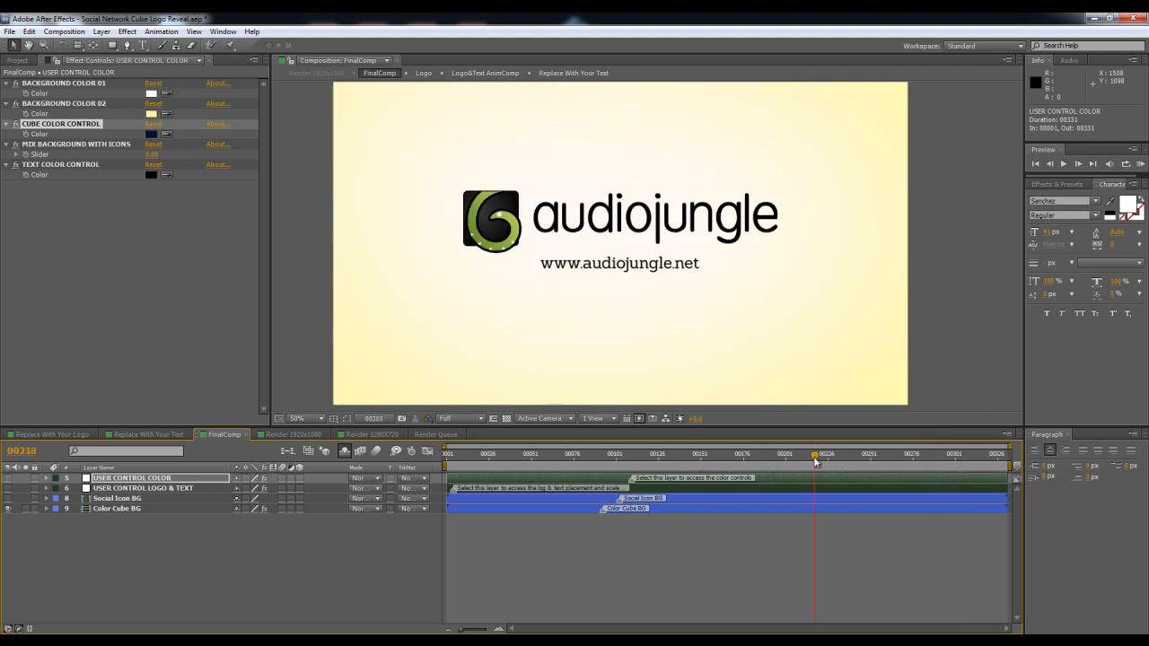
# At frame 157, make the Social Icon BG layer visible again and hide Color Cube BG
pyautogui.click(712, 457)
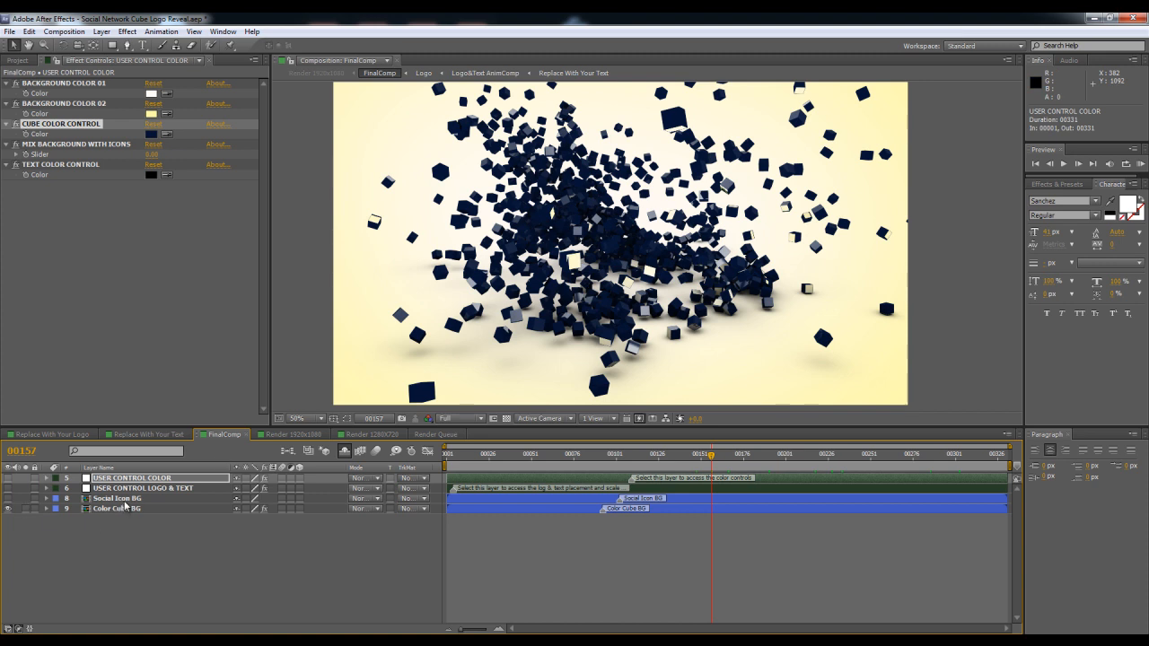
pyautogui.click(121, 499)
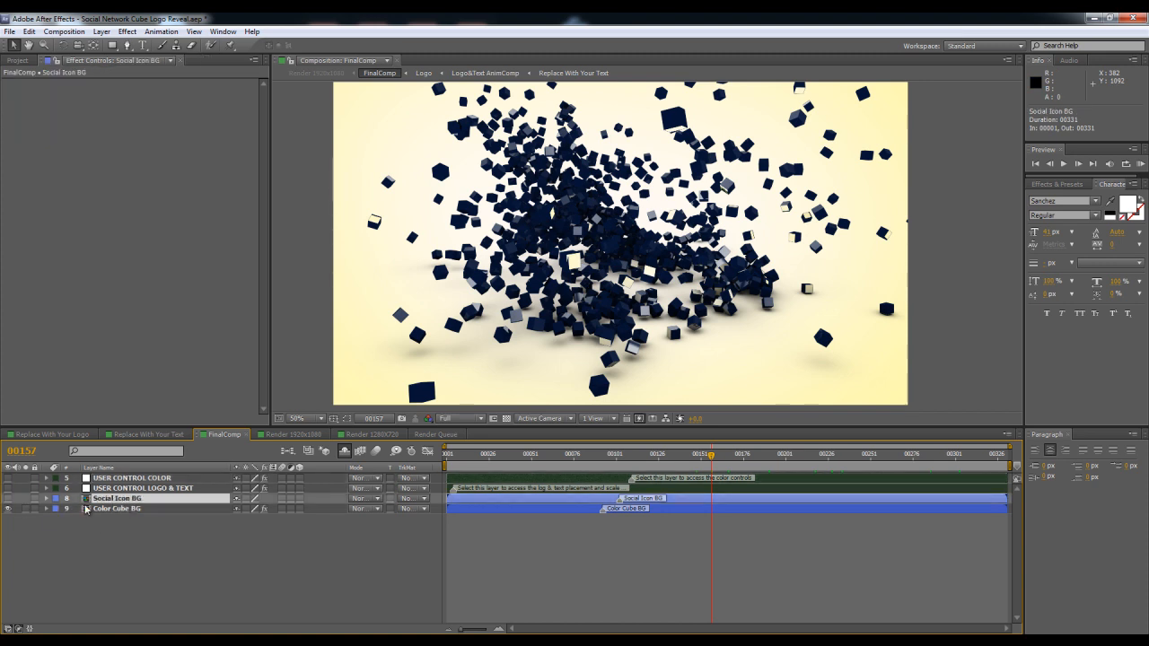
pyautogui.click(7, 500)
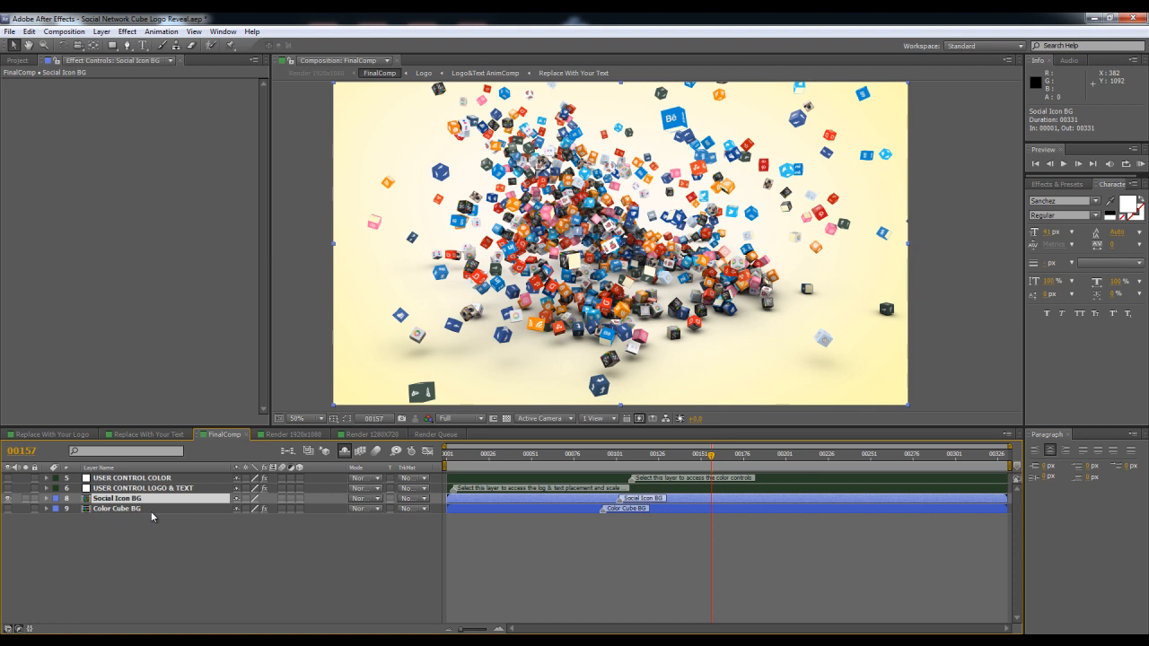
# Open the Render 1280X720 composition and add preview.mp3 below its FinalComp layer
pyautogui.click(17, 60)
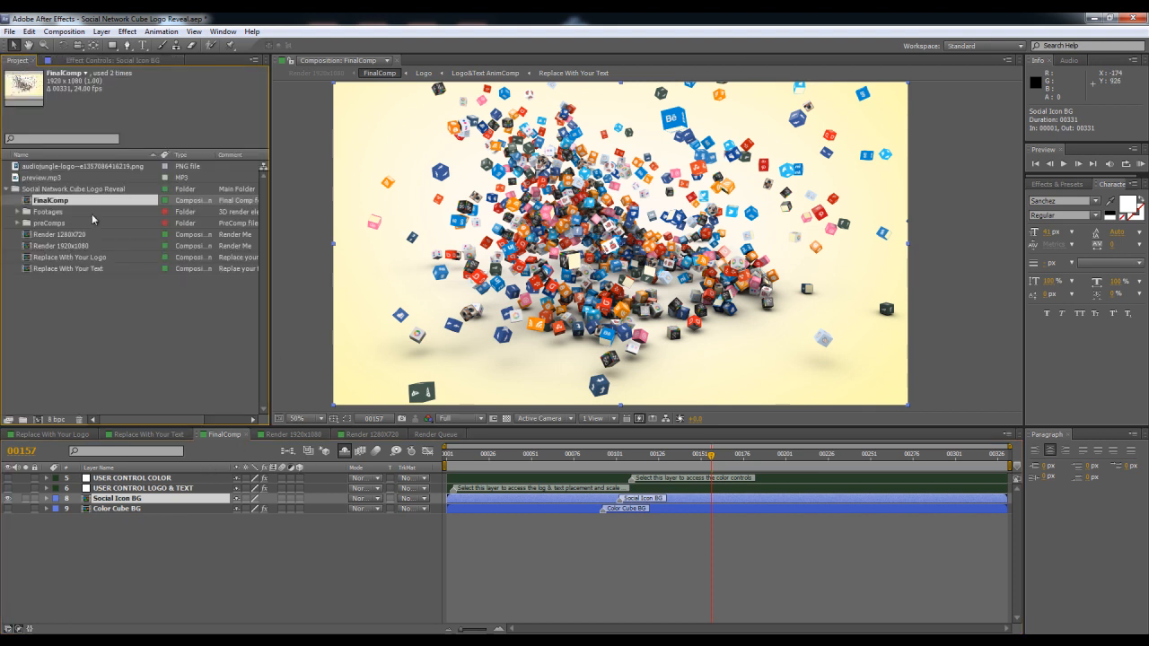
pyautogui.click(57, 236)
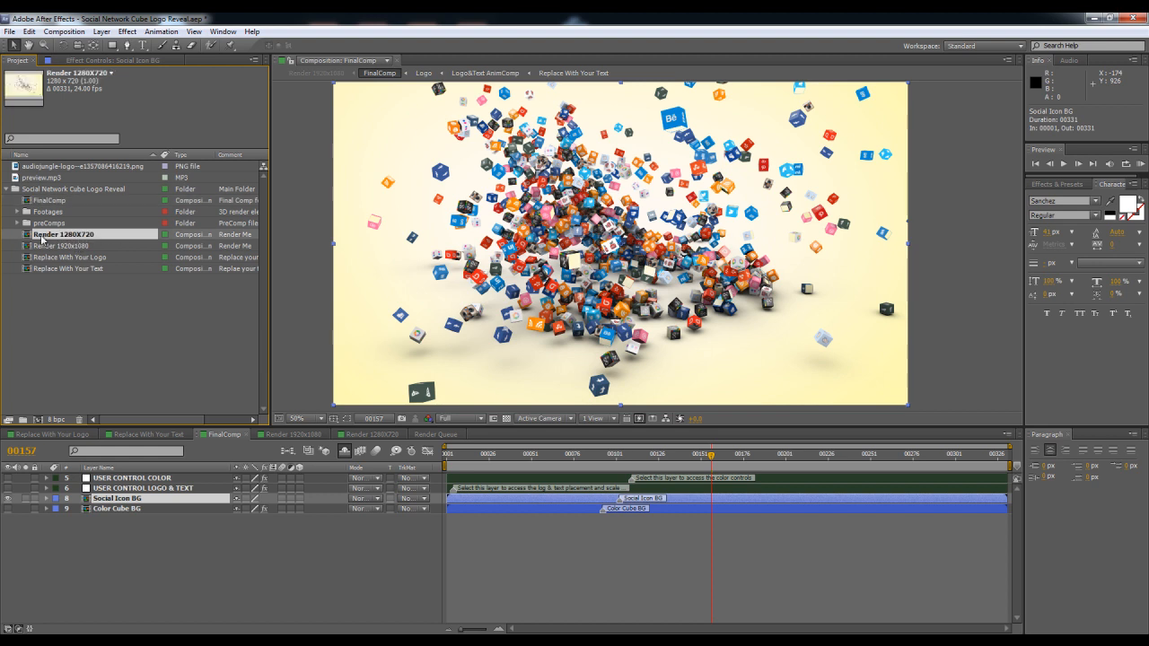
pyautogui.doubleClick(30, 236)
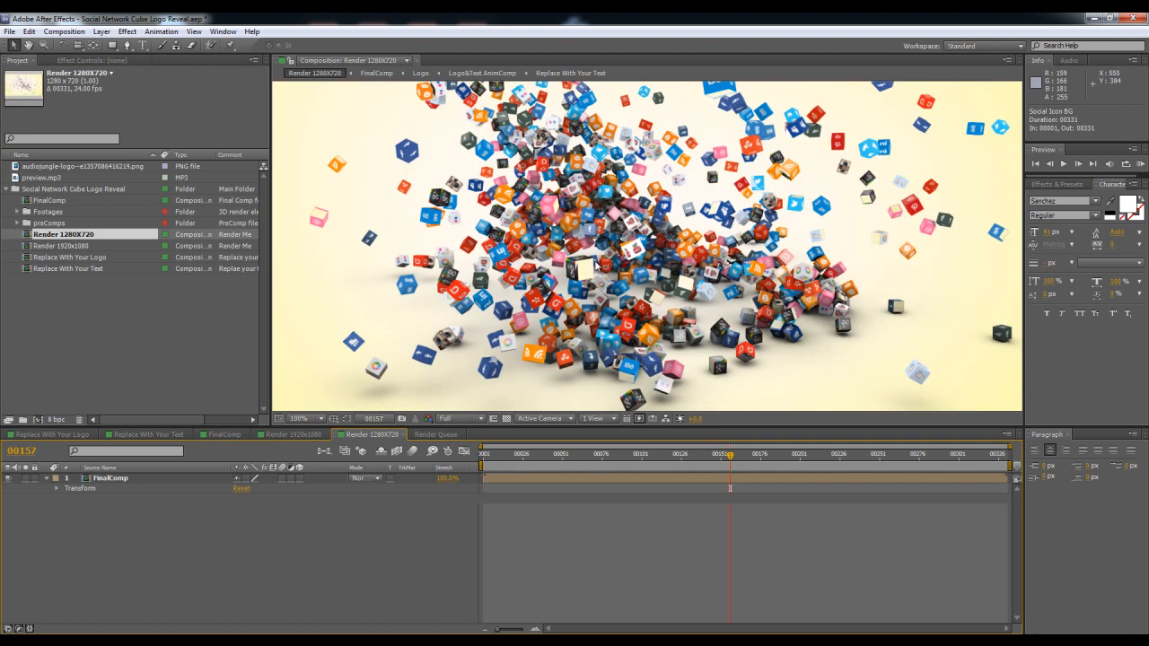
pyautogui.click(60, 177)
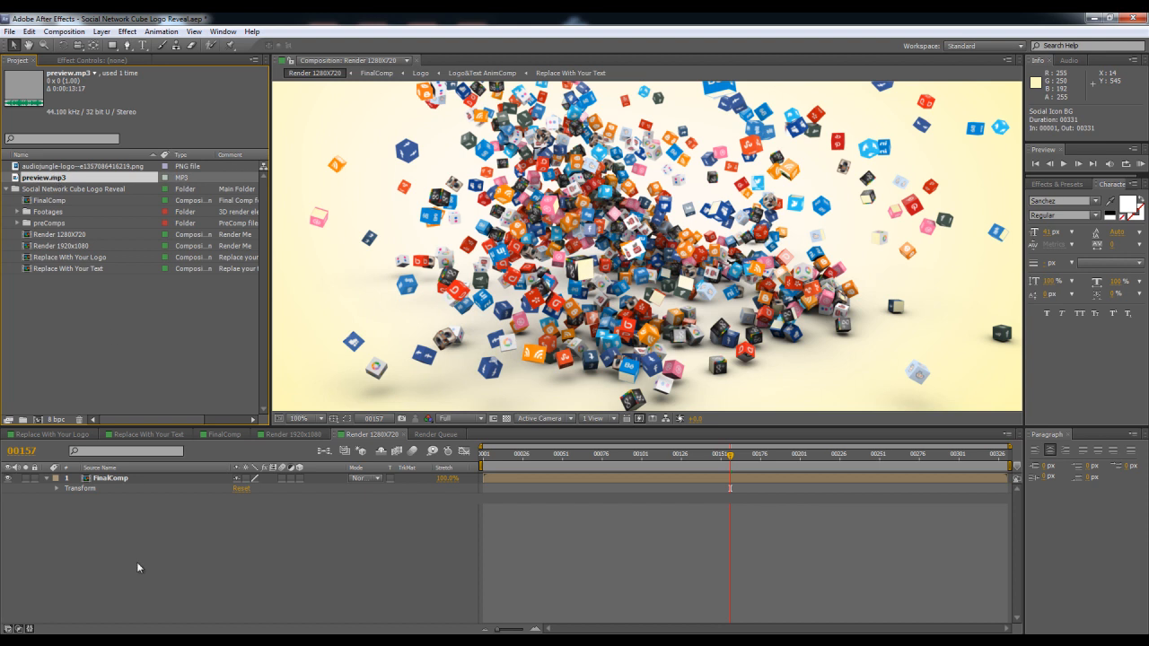
pyautogui.moveTo(60, 180); pyautogui.dragTo(116, 564)
pyautogui.scroll(-2, 483, 330)
pyautogui.scroll(2, 483, 329)
# Send the Render 1280X720 composition to the render queue with Make Movie
pyautogui.click(63, 31)
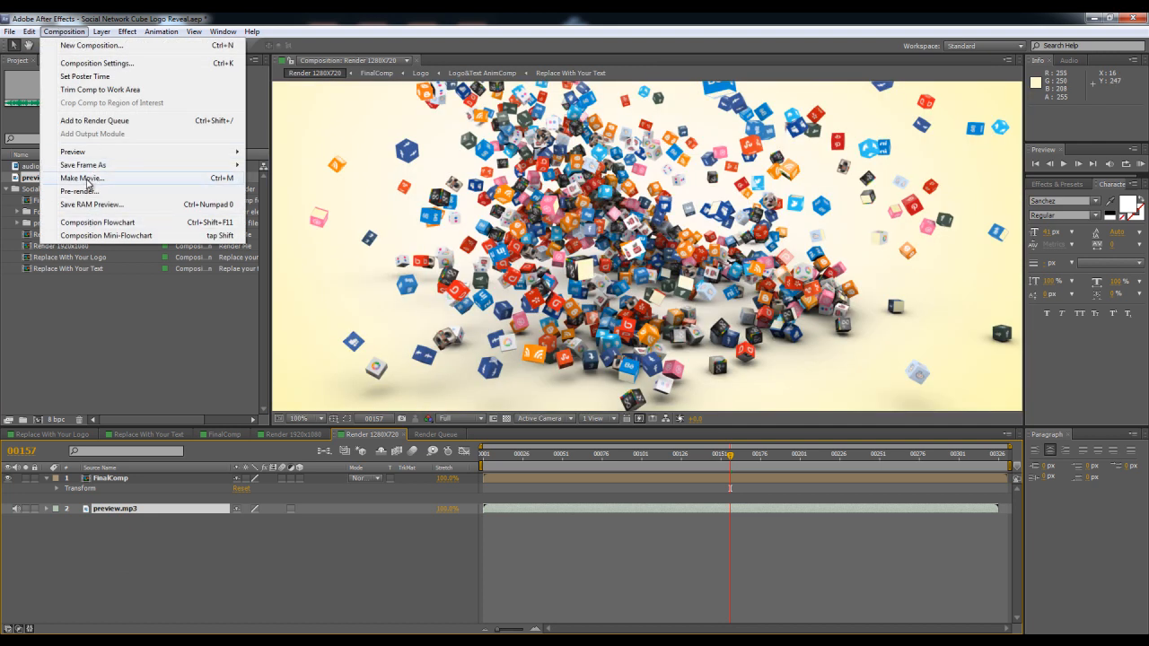
pyautogui.click(85, 178)
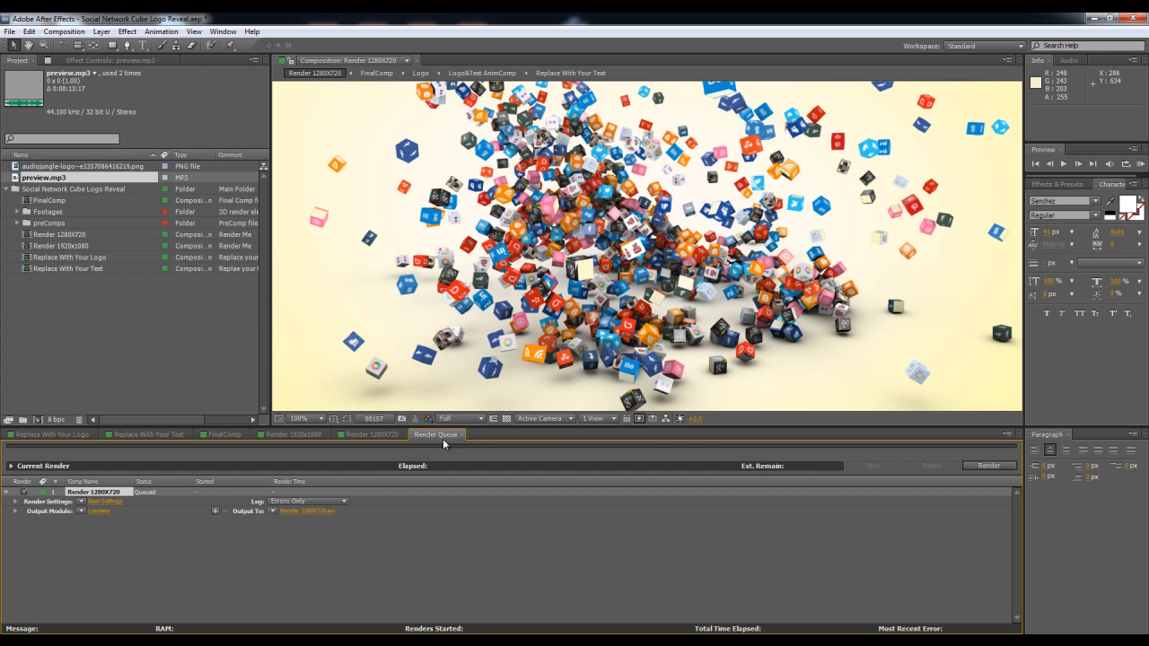
# Set the output module format of the queued Render 1280X720 item to QuickTime
pyautogui.click(97, 512)
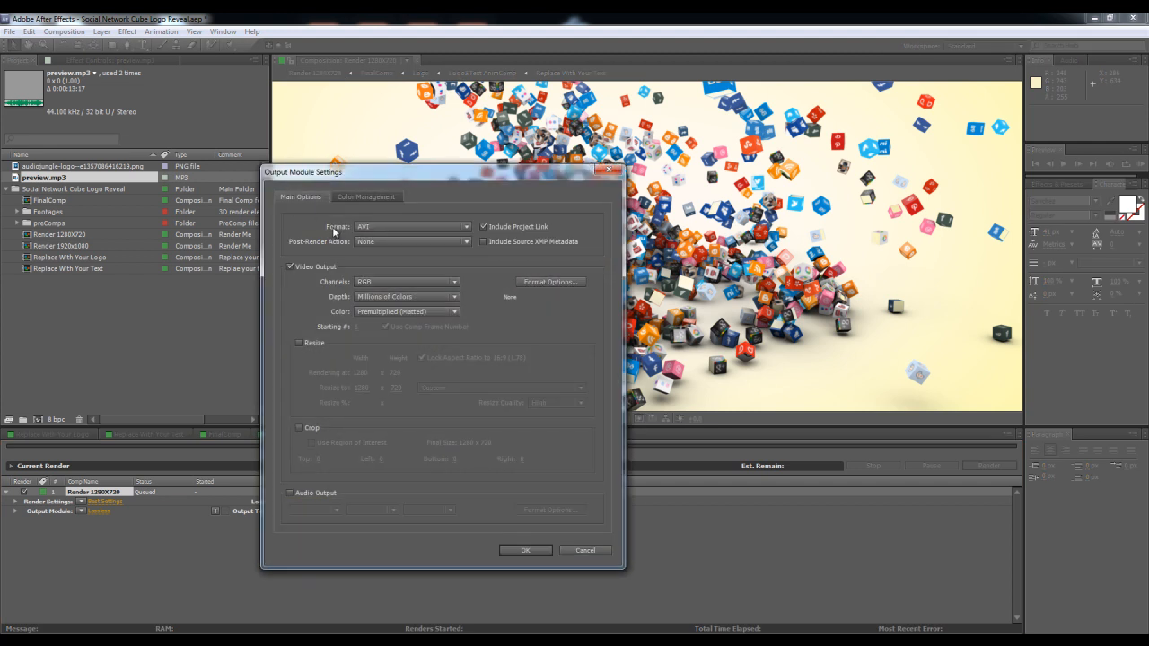
pyautogui.click(444, 230)
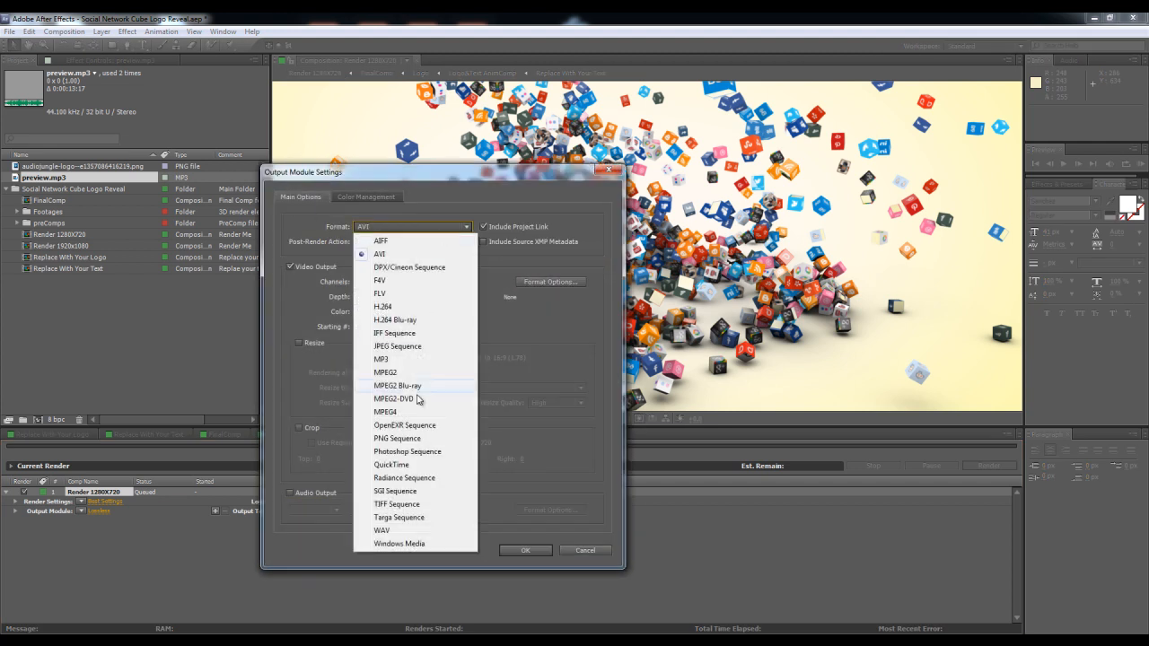
pyautogui.click(395, 465)
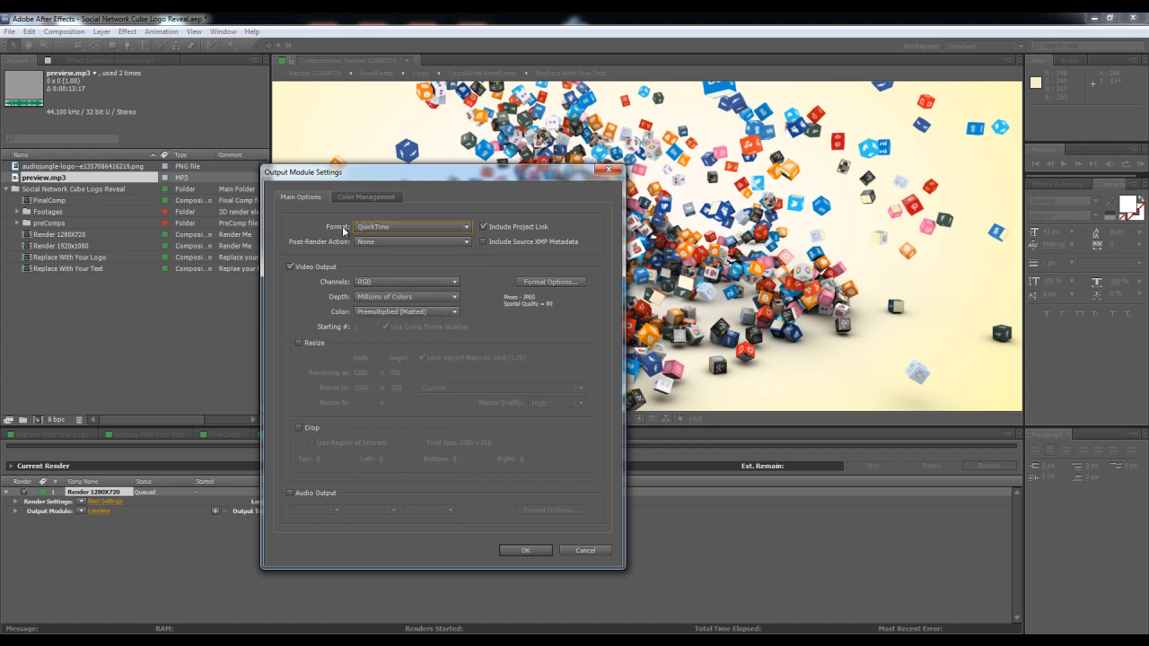
# Set the QuickTime video codec to Sorenson Video 3 with quality 100
pyautogui.click(547, 282)
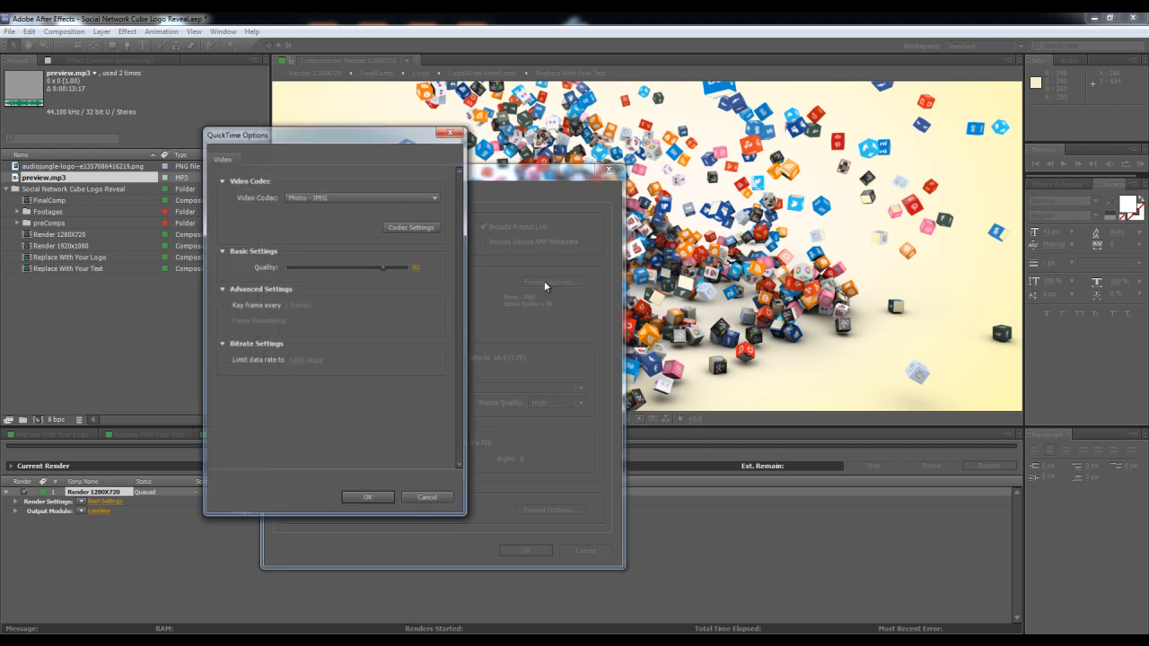
pyautogui.click(318, 196)
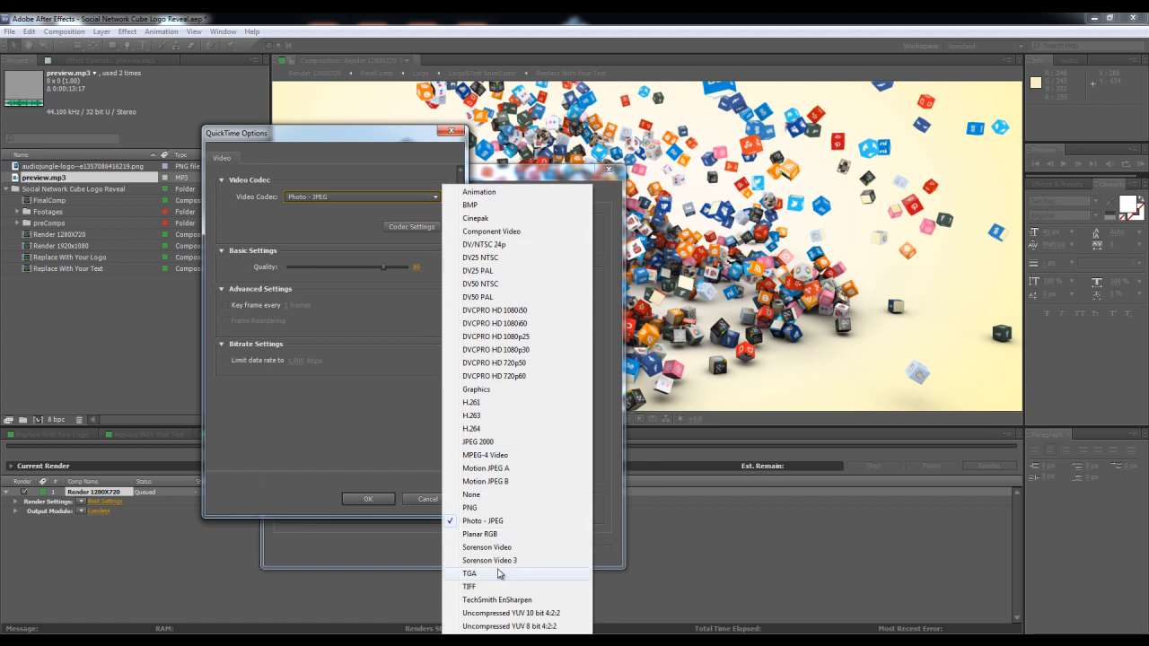
pyautogui.click(379, 381)
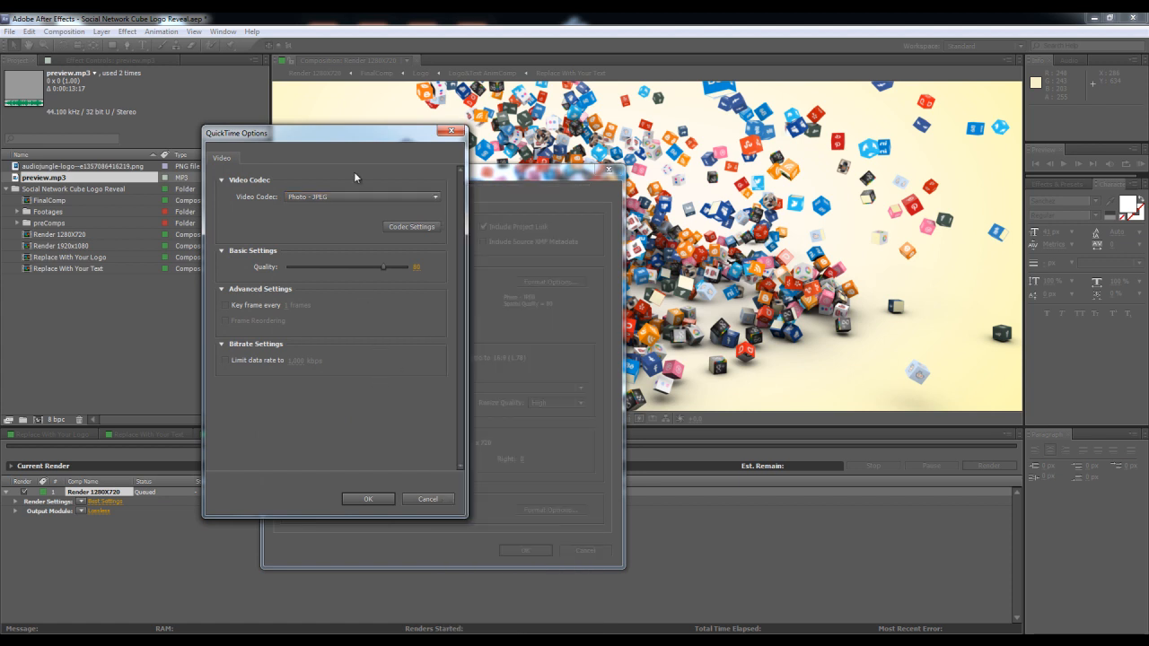
pyautogui.click(298, 199)
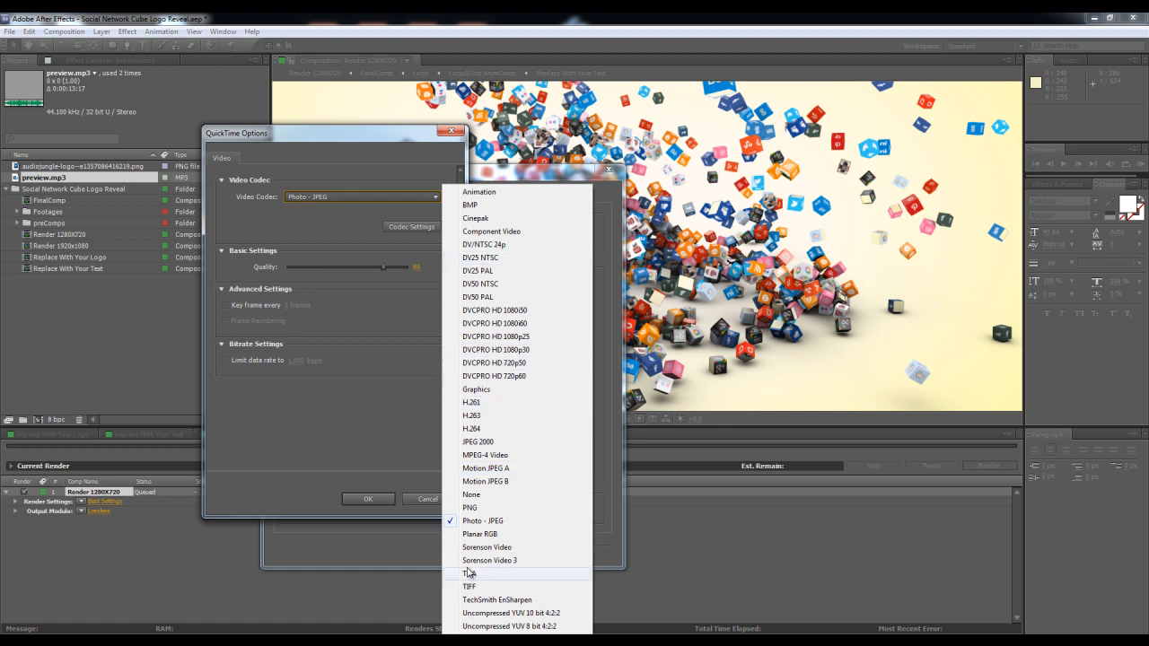
pyautogui.click(494, 561)
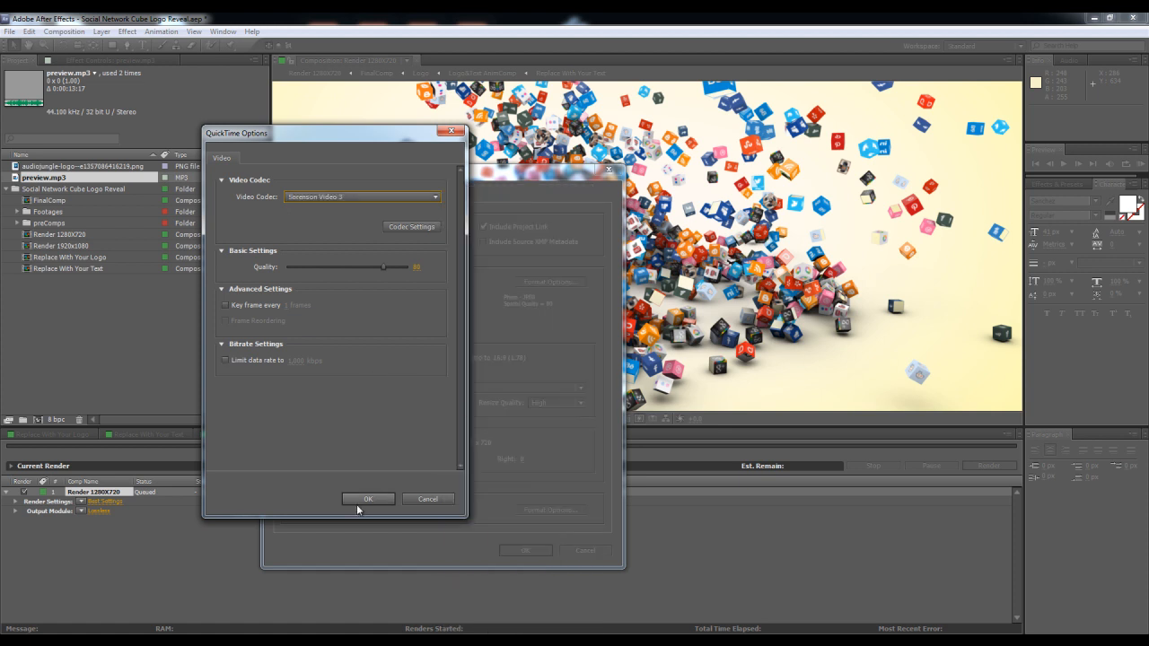
pyautogui.moveTo(384, 267); pyautogui.dragTo(425, 268)
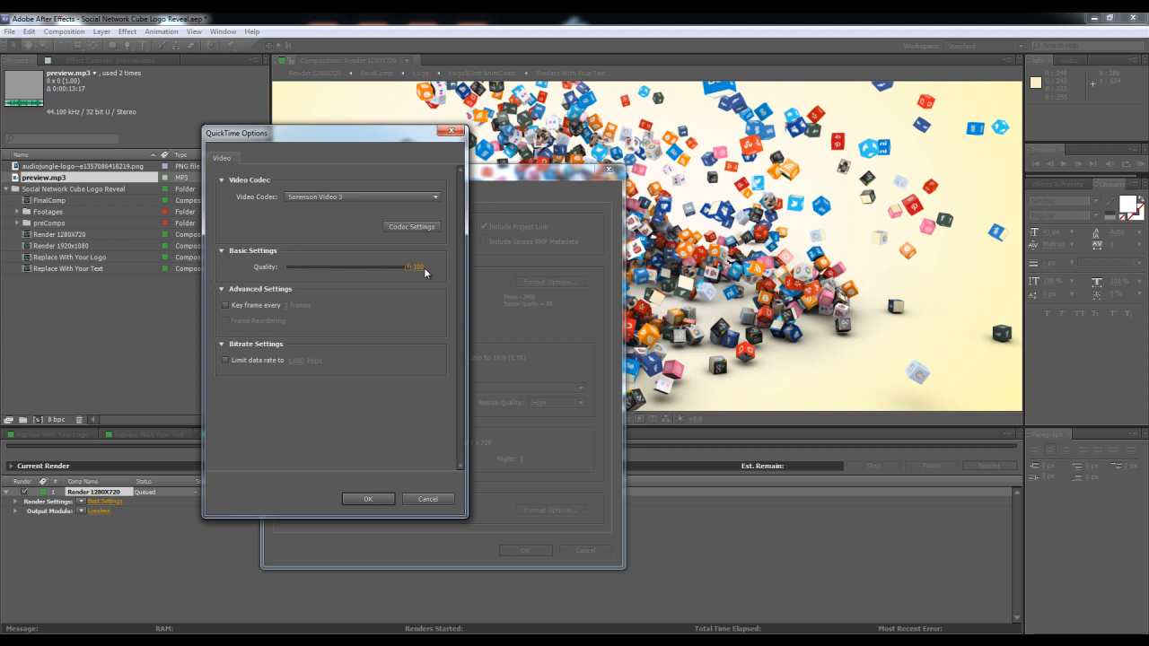
pyautogui.click(370, 500)
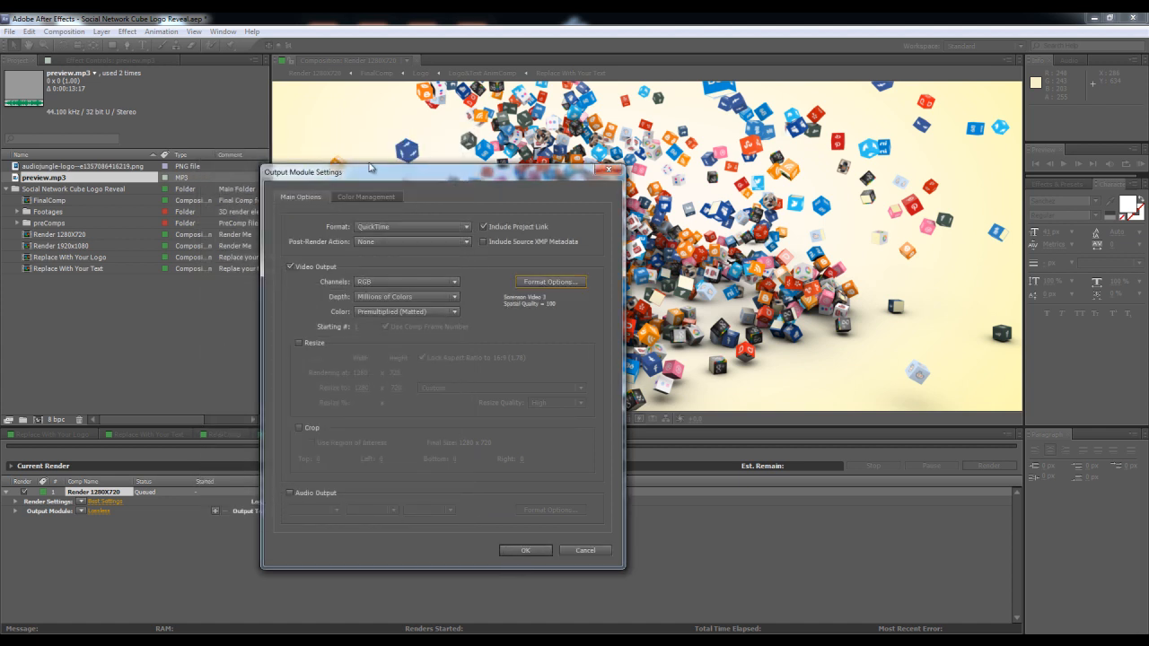
# Enable audio output for the output module and set the movie's destination to Render 1280X720.mov in the Preview folder
pyautogui.click(312, 455)
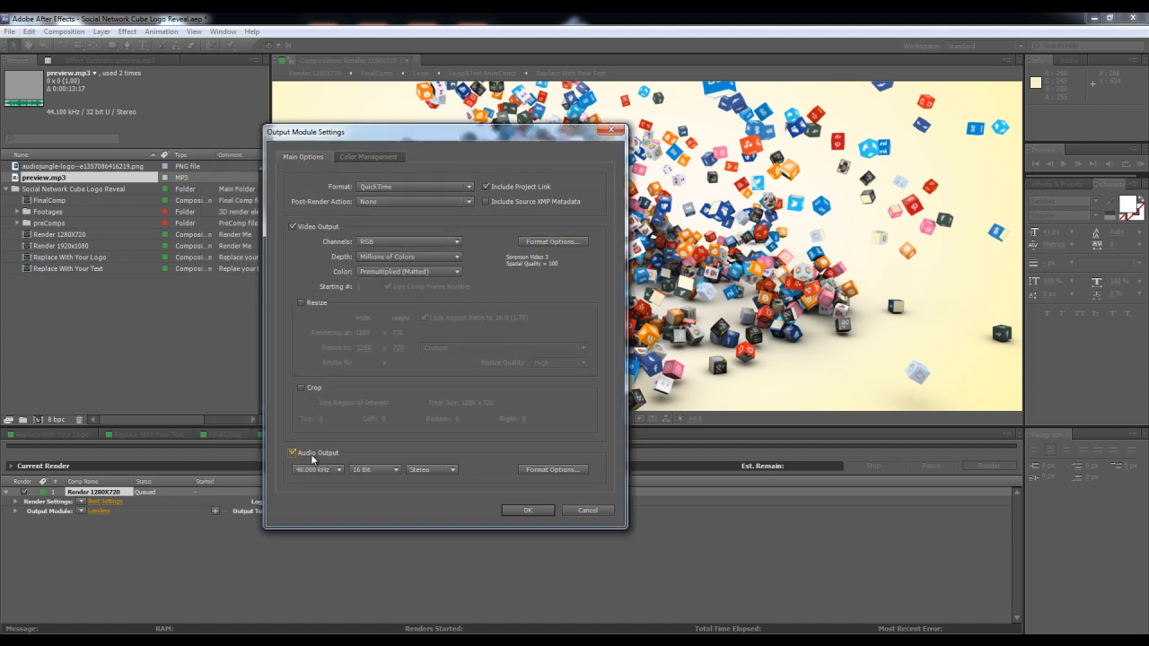
pyautogui.click(524, 510)
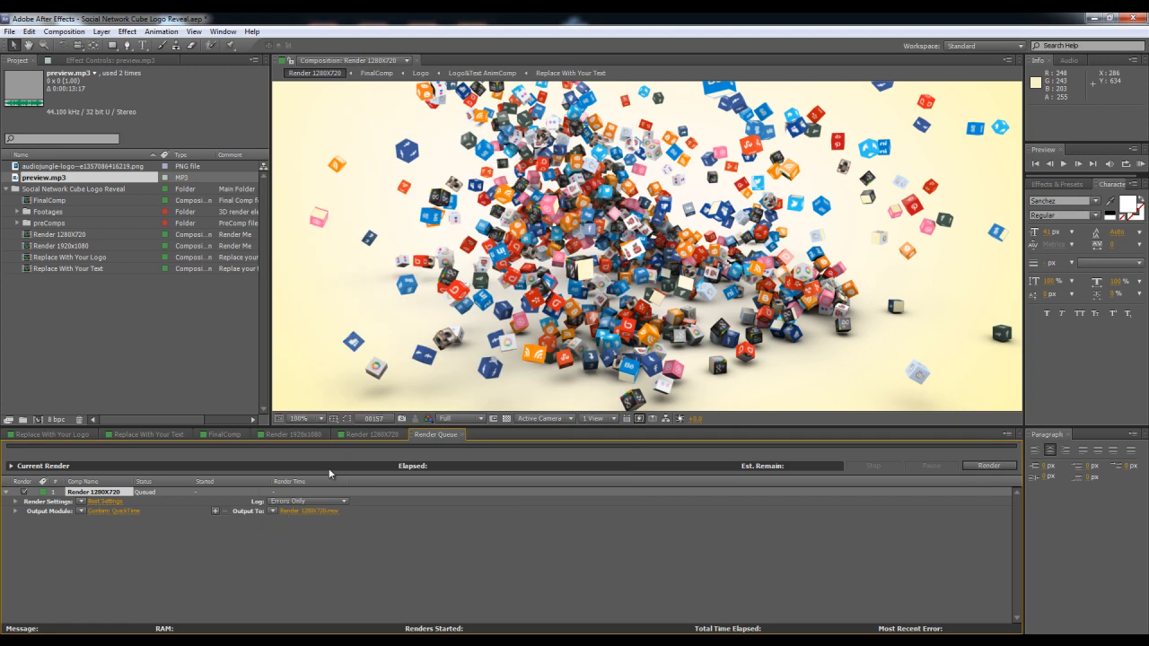
pyautogui.click(292, 513)
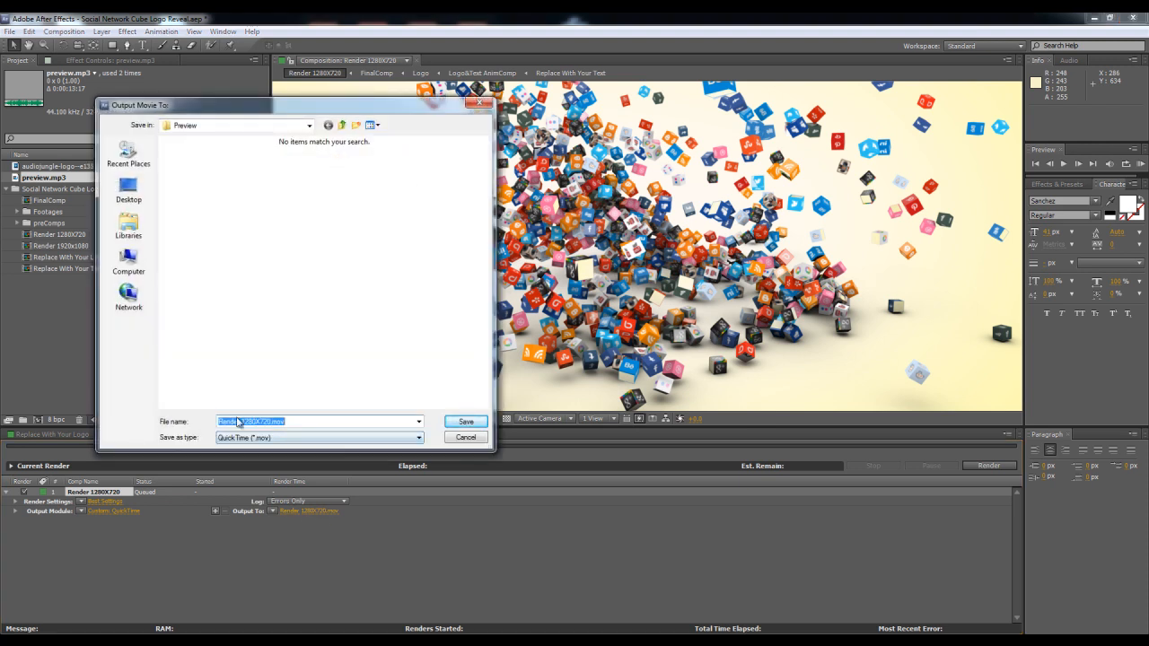
pyautogui.click(466, 421)
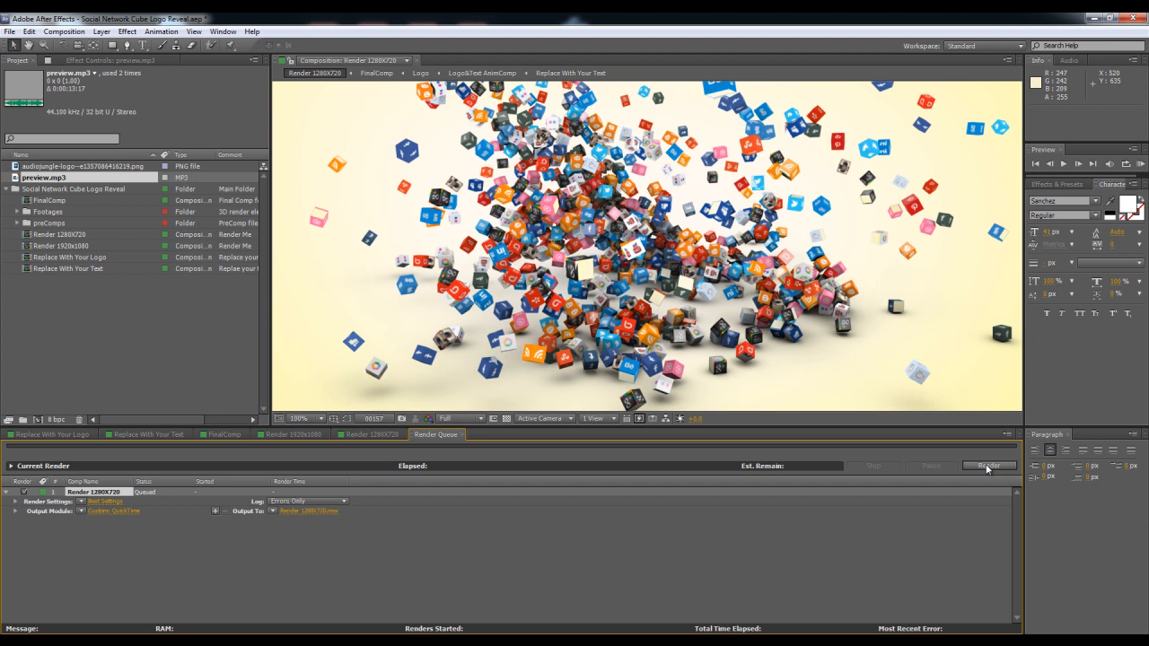